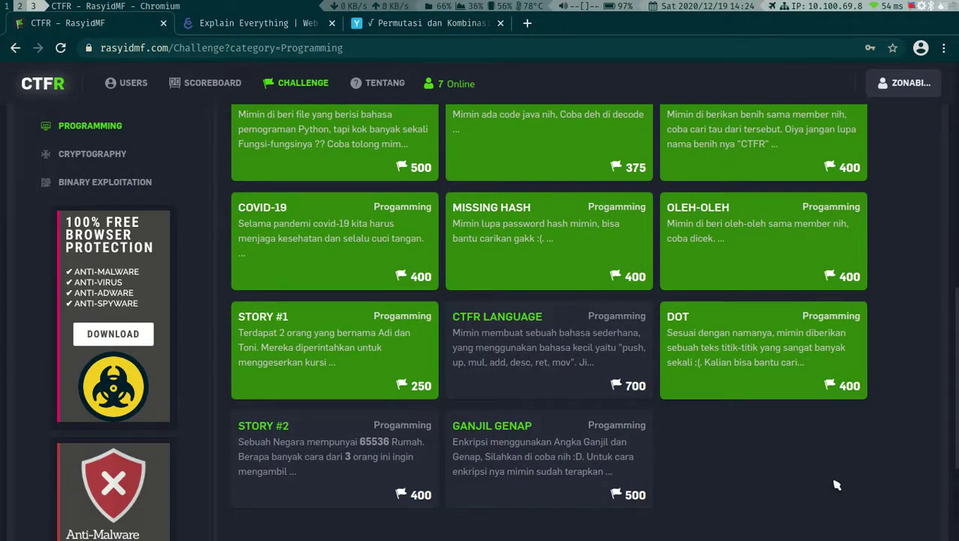
- Open the Story #2 challenge, then view the permutation page's worked example P(8,3) = 336
scroll(677, 482, down, 2)
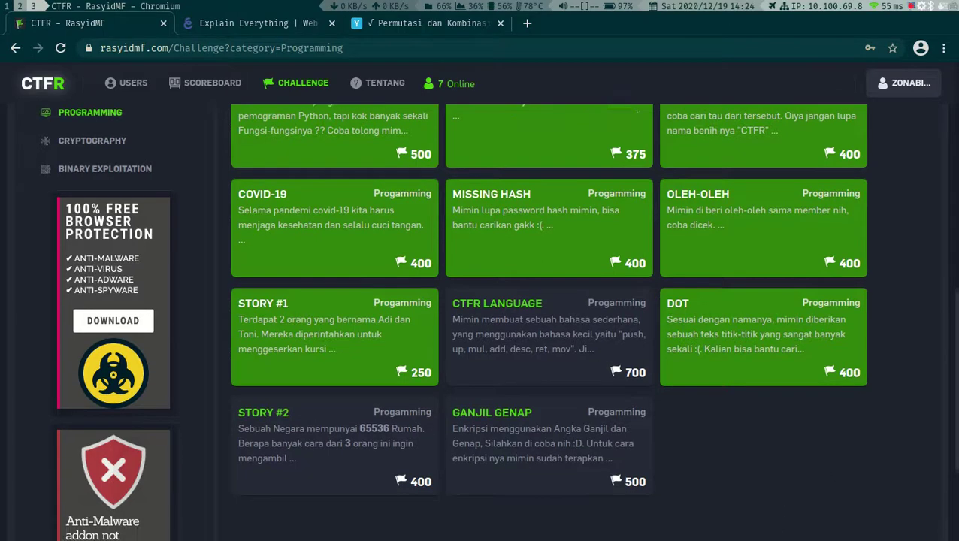
click(330, 326)
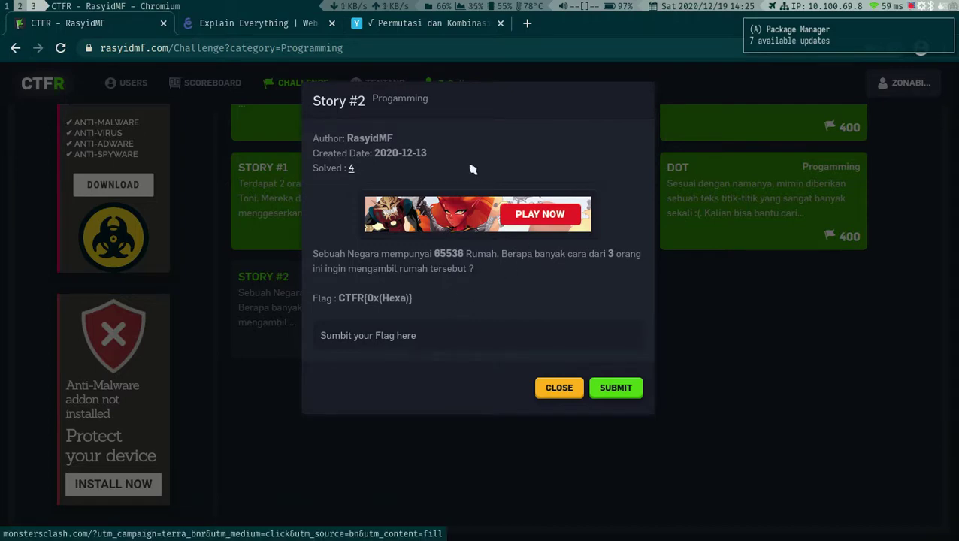
click(419, 27)
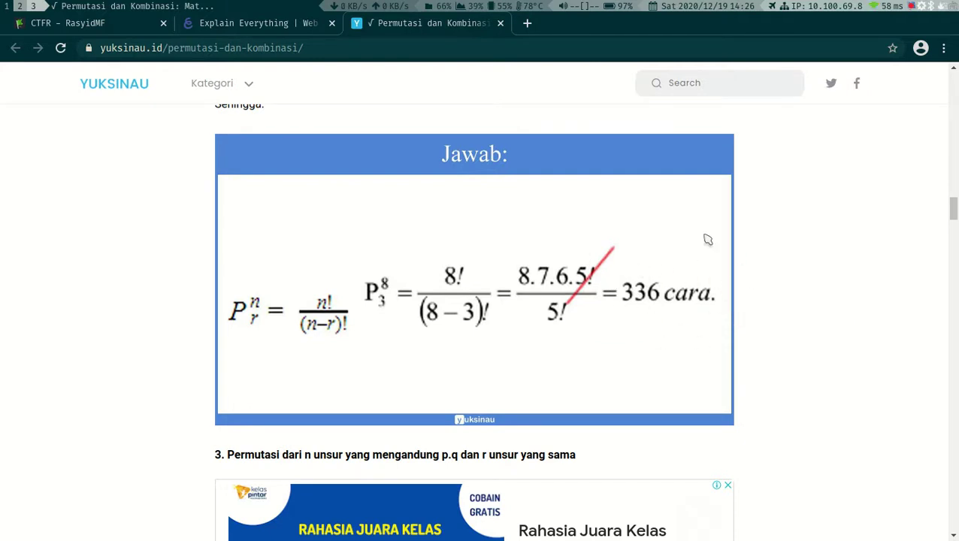
- Compare the 3-officers-from-8-students example with the challenge's 3 people and 65536 houses
scroll(691, 330, up, 2)
scroll(646, 439, up, 2)
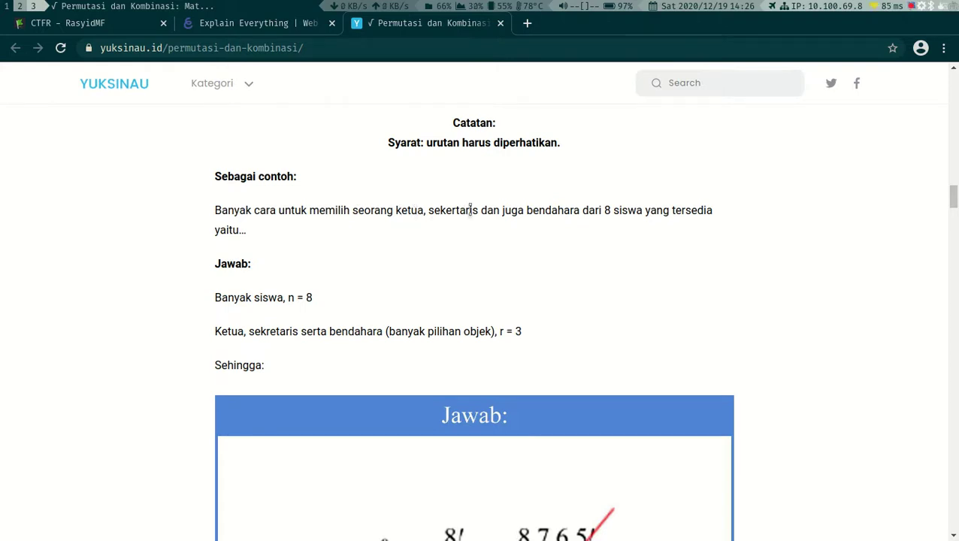
scroll(571, 227, down, 3)
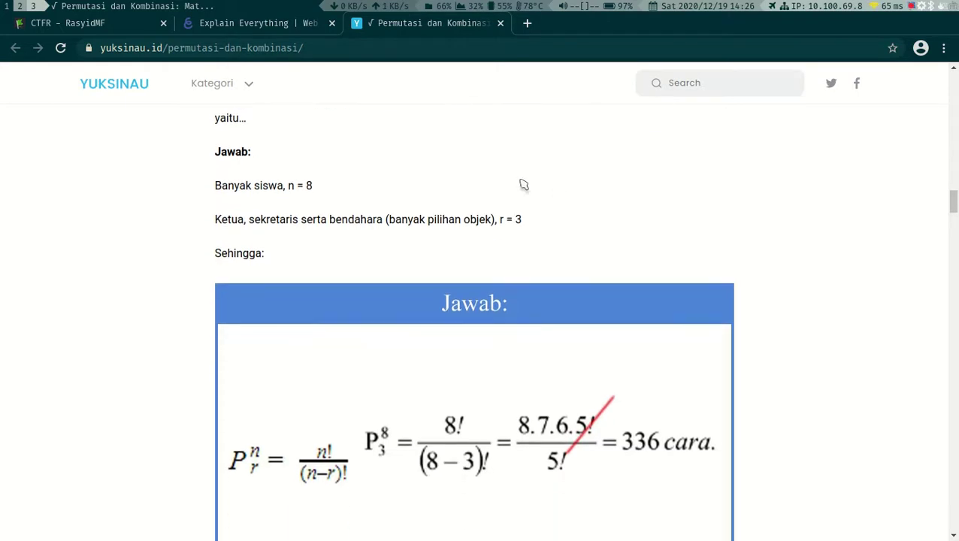
scroll(526, 225, up, 2)
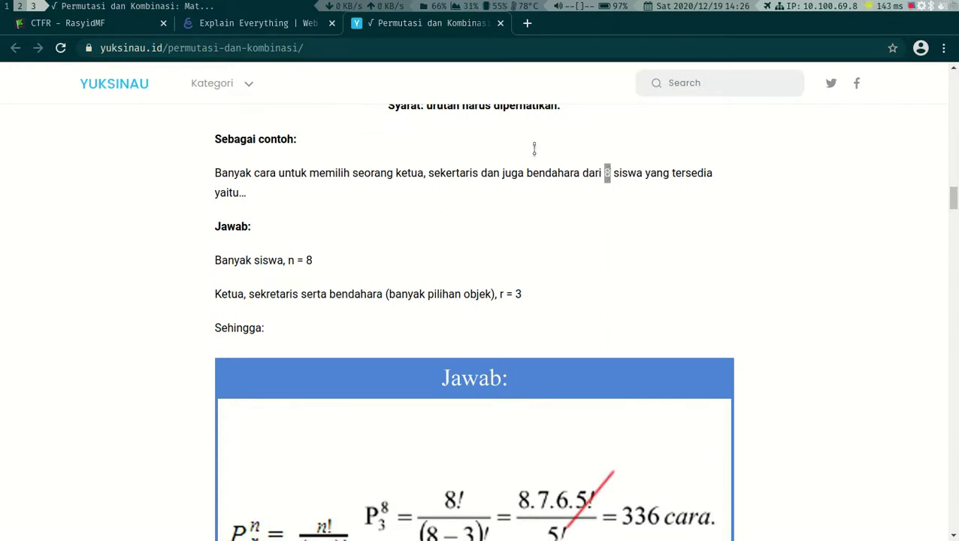
click(77, 28)
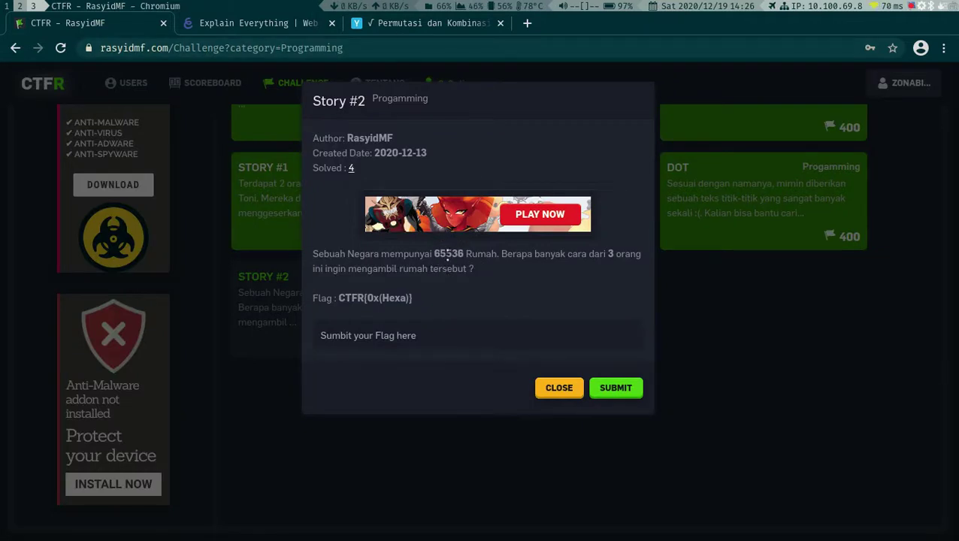
click(419, 24)
scroll(462, 237, down, 3)
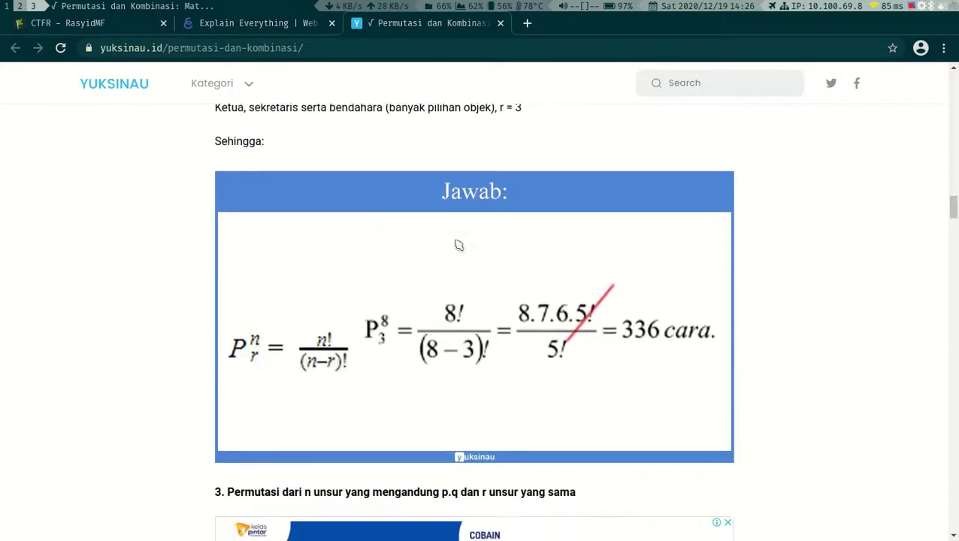
key(ctrl+1)
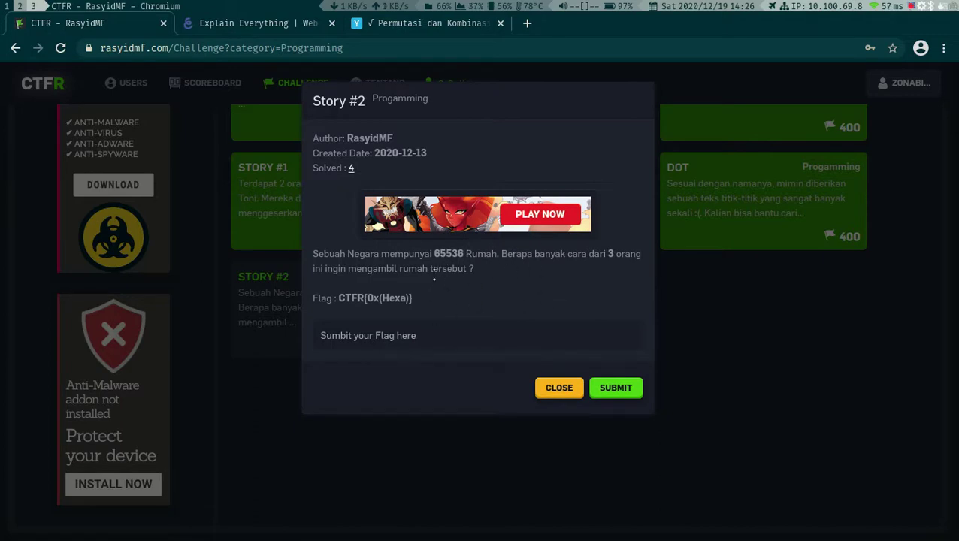
- Bring up the blank whiteboard and pick the black pen
click(212, 25)
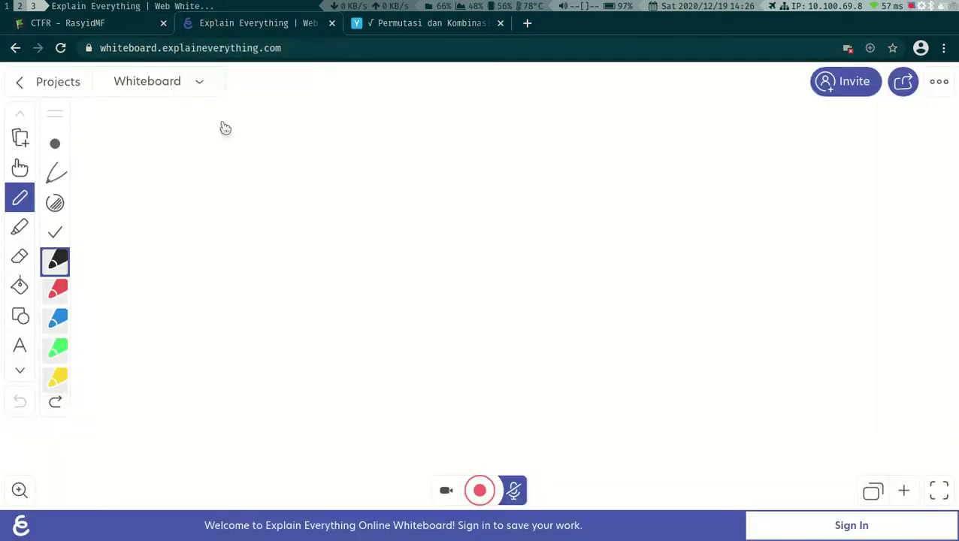
click(391, 29)
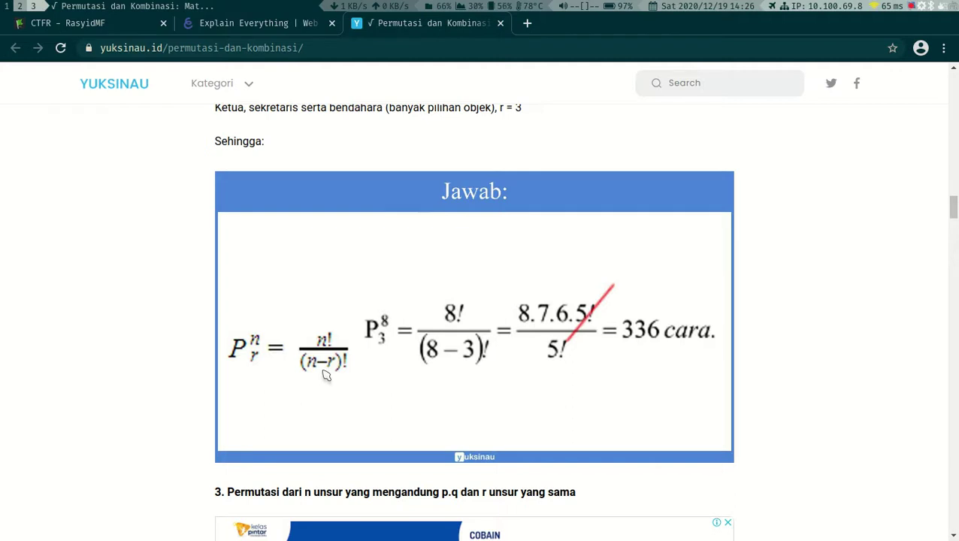
click(246, 30)
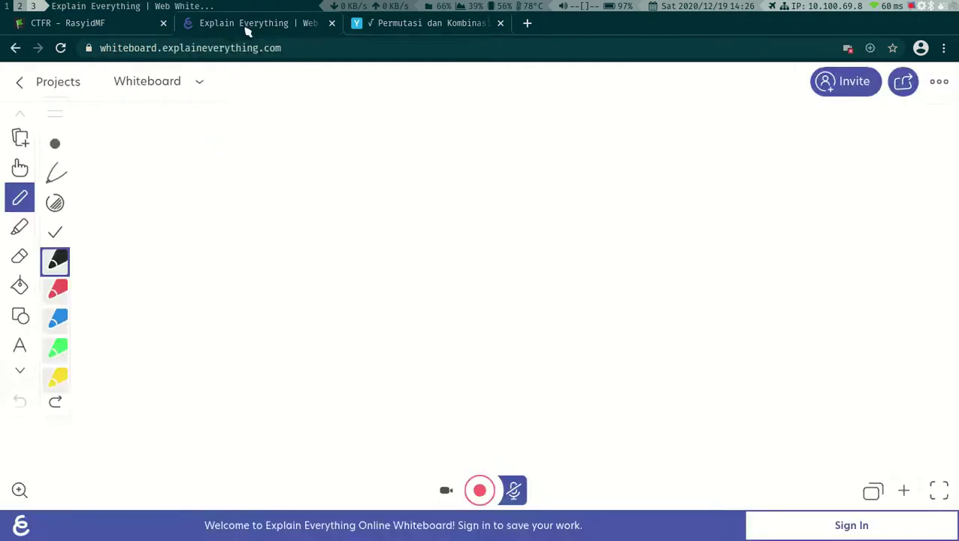
click(60, 264)
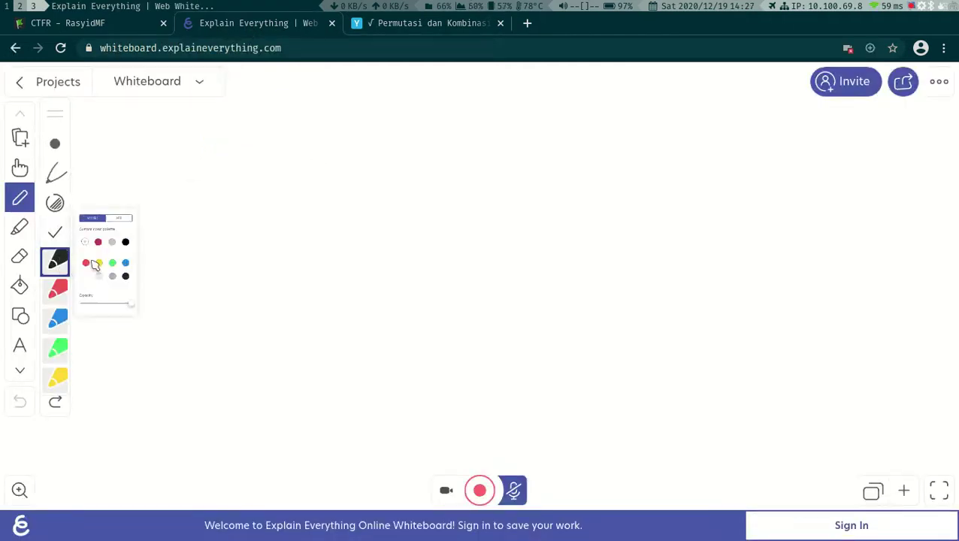
click(264, 185)
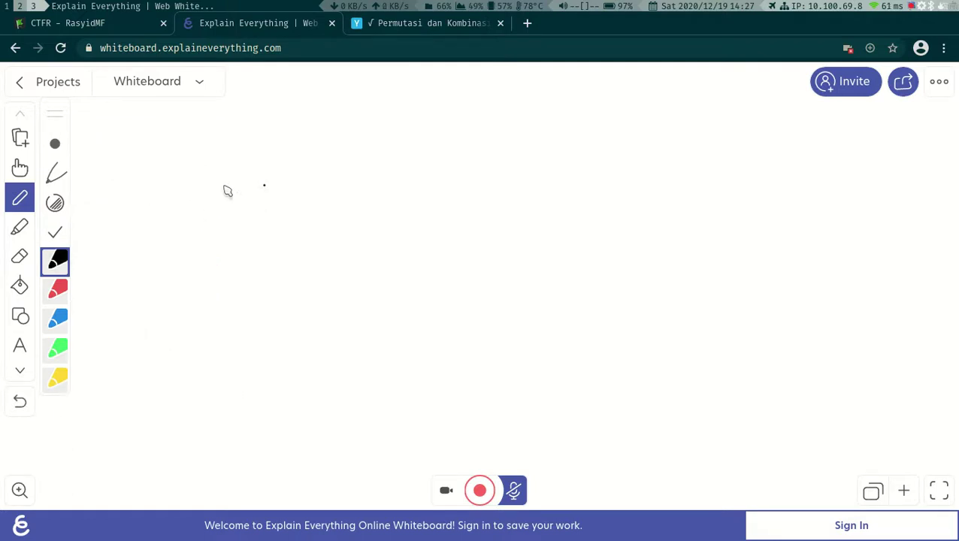
- Handwrite the fraction n!/(n−r)! followed by an equals sign
drag(209, 189, 242, 187)
drag(259, 126, 280, 203)
drag(205, 219, 415, 219)
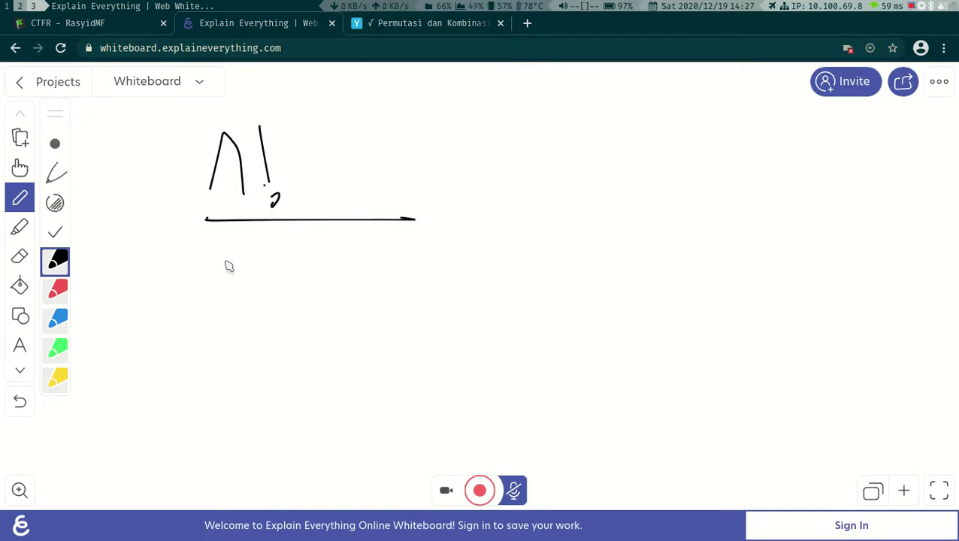
mouse_move(239, 242)
mouse_down()
mouse_move(241, 308)
mouse_move(249, 258)
mouse_move(281, 287)
mouse_move(352, 263)
mouse_move(353, 246)
mouse_up()
mouse_move(363, 284)
mouse_down()
mouse_move(349, 235)
mouse_move(404, 302)
mouse_up()
mouse_move(424, 244)
mouse_down()
mouse_move(442, 308)
mouse_move(436, 346)
mouse_up()
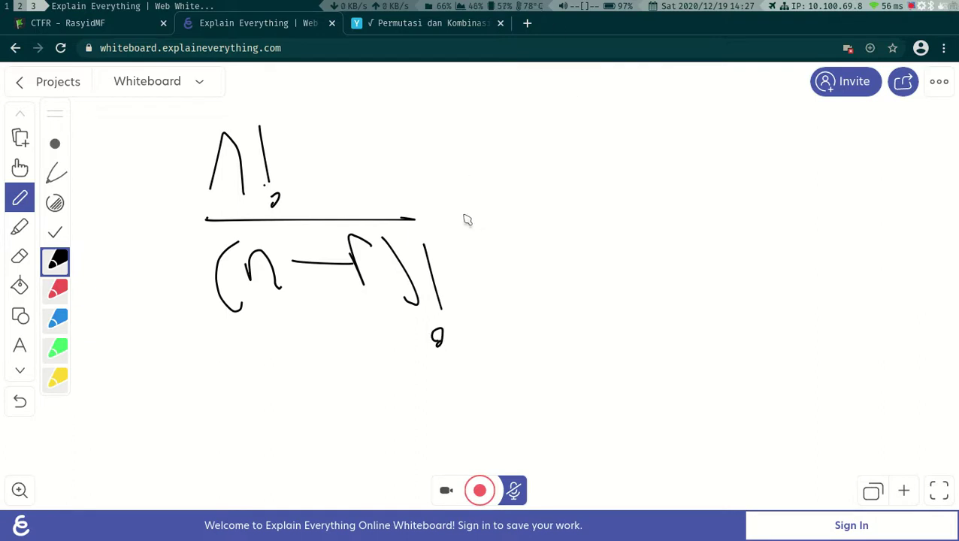
mouse_move(460, 214)
mouse_down()
mouse_move(499, 210)
mouse_move(499, 199)
mouse_up()
- Write the right-hand fraction starting with 65 under a fraction bar, then return to Story #2
drag(568, 120, 535, 161)
drag(605, 130, 637, 129)
mouse_move(612, 132)
mouse_down()
mouse_move(622, 179)
mouse_move(594, 169)
mouse_move(689, 138)
mouse_move(760, 165)
mouse_up()
click(771, 137)
mouse_move(782, 132)
mouse_down()
mouse_move(747, 157)
mouse_move(811, 175)
mouse_up()
drag(654, 139, 665, 155)
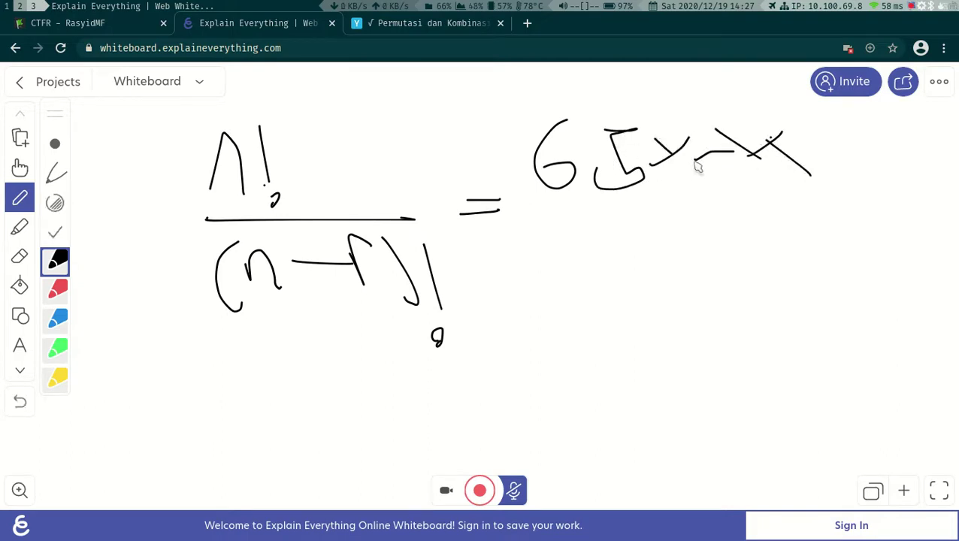
drag(546, 211, 793, 197)
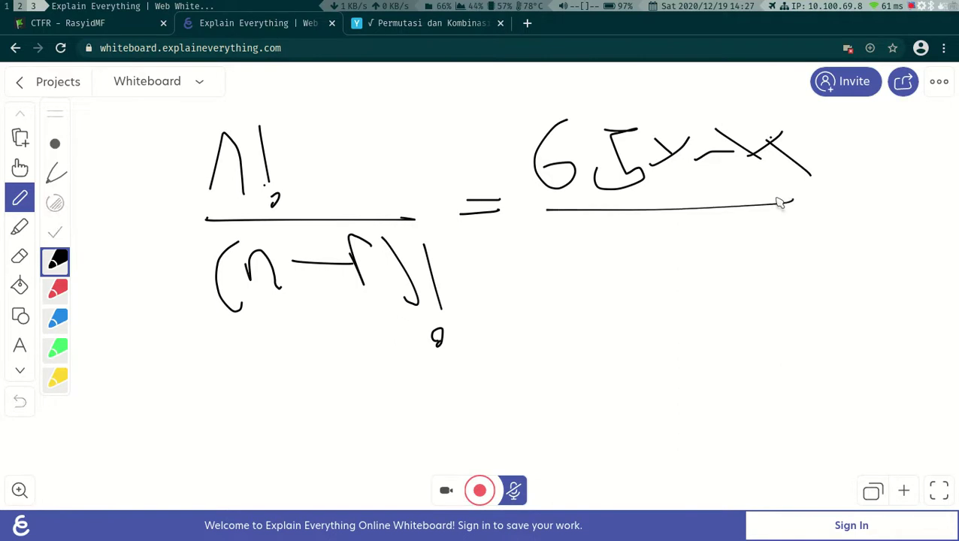
click(124, 27)
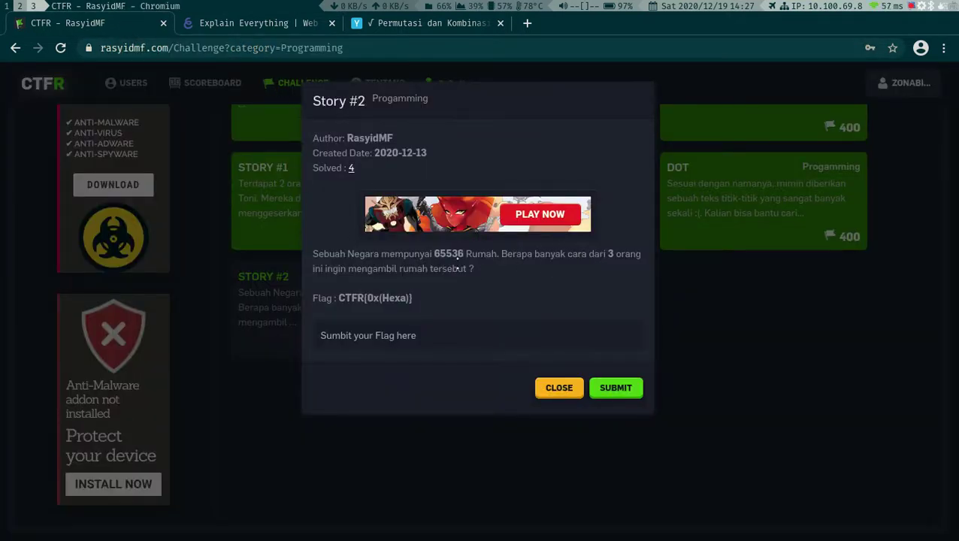
- Select 65536 and 3 in the challenge, cross-check them against the notes, then go to Code - OSS
double_click(448, 254)
double_click(609, 254)
click(300, 18)
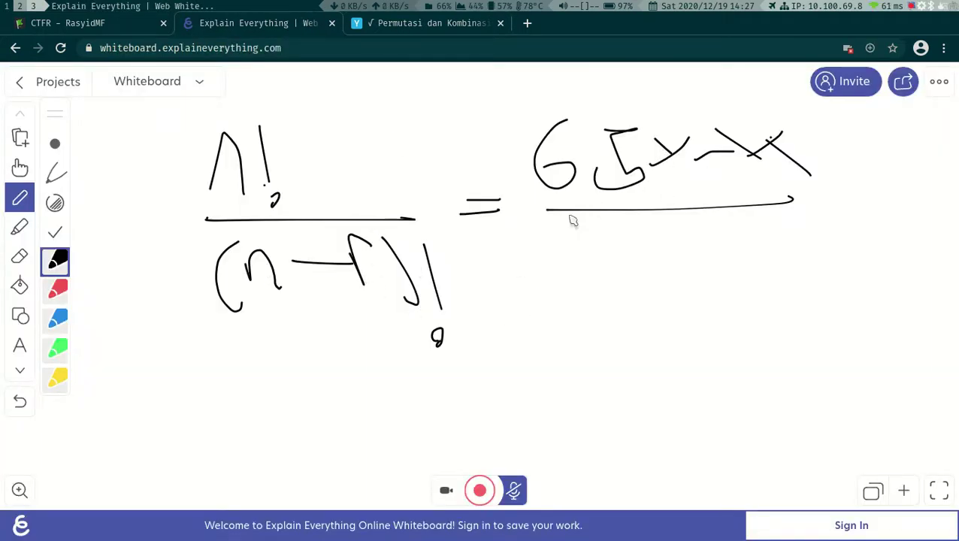
click(129, 25)
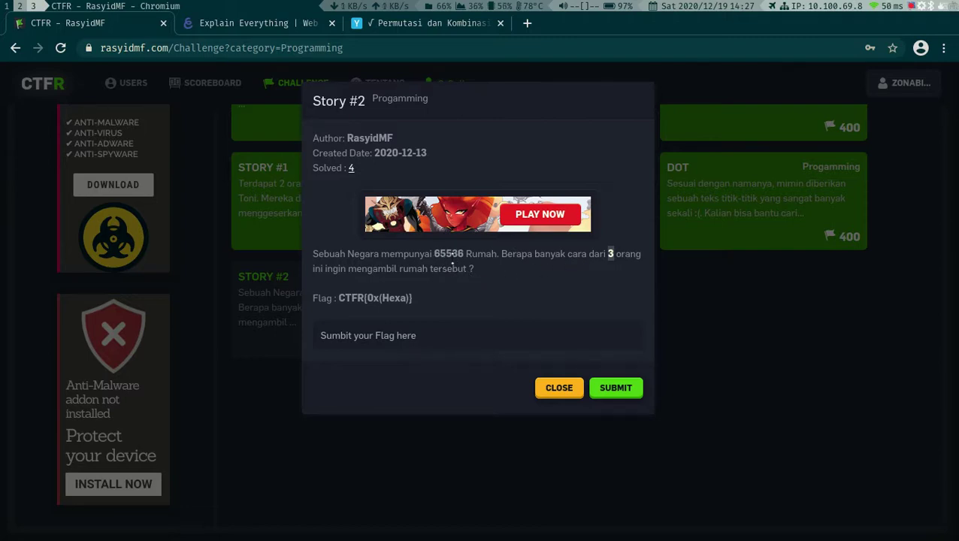
click(451, 27)
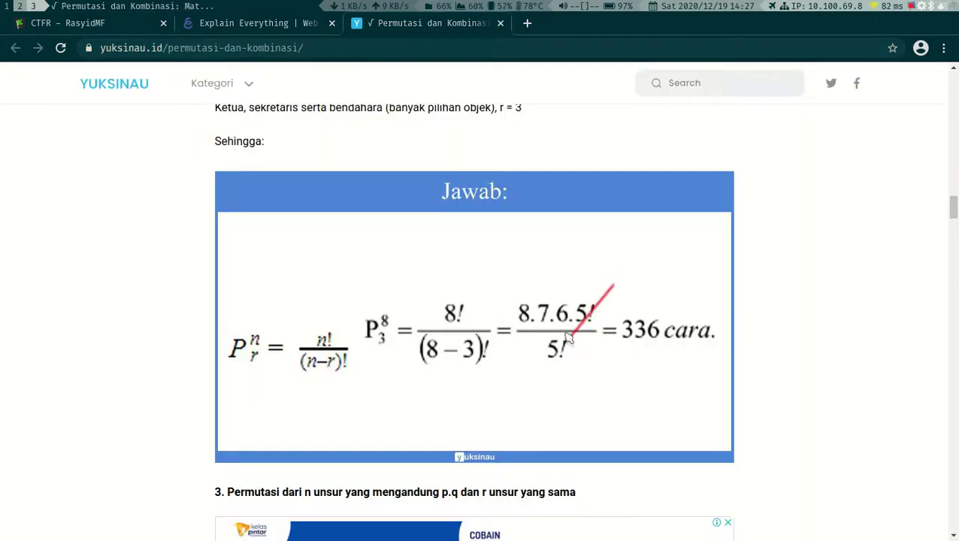
click(67, 23)
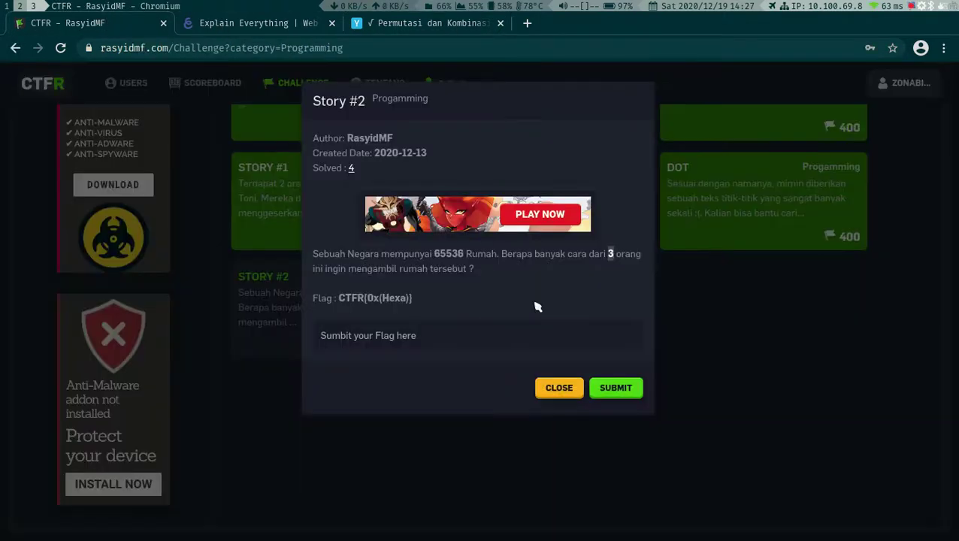
click(423, 23)
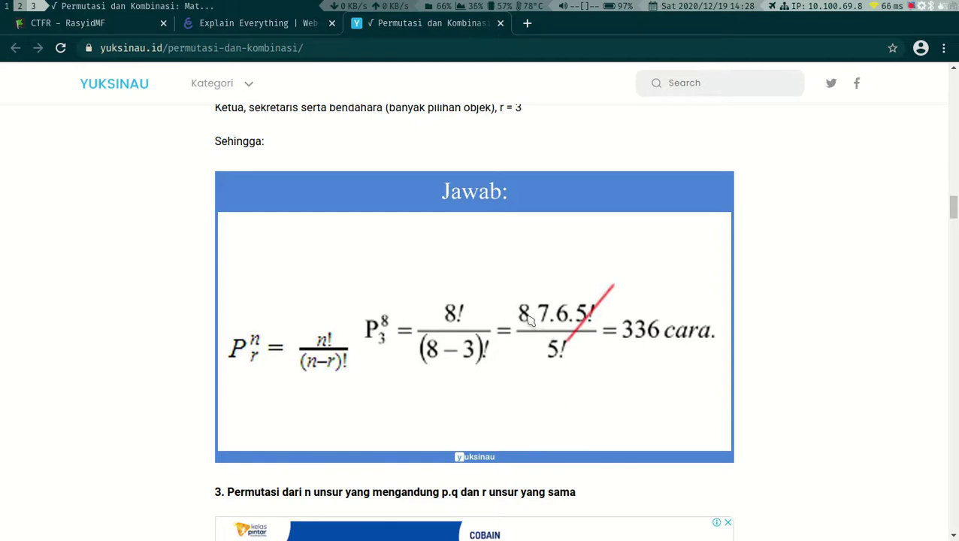
click(102, 23)
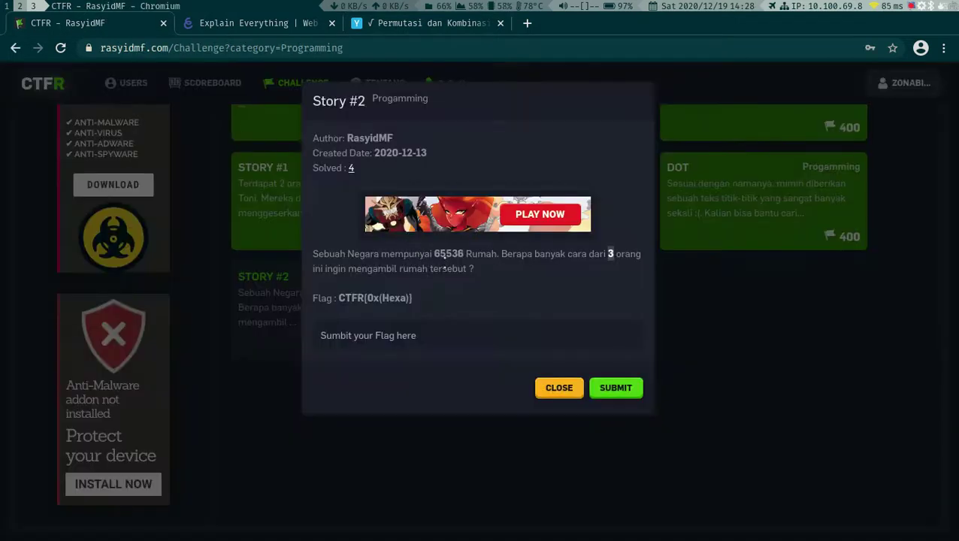
click(256, 24)
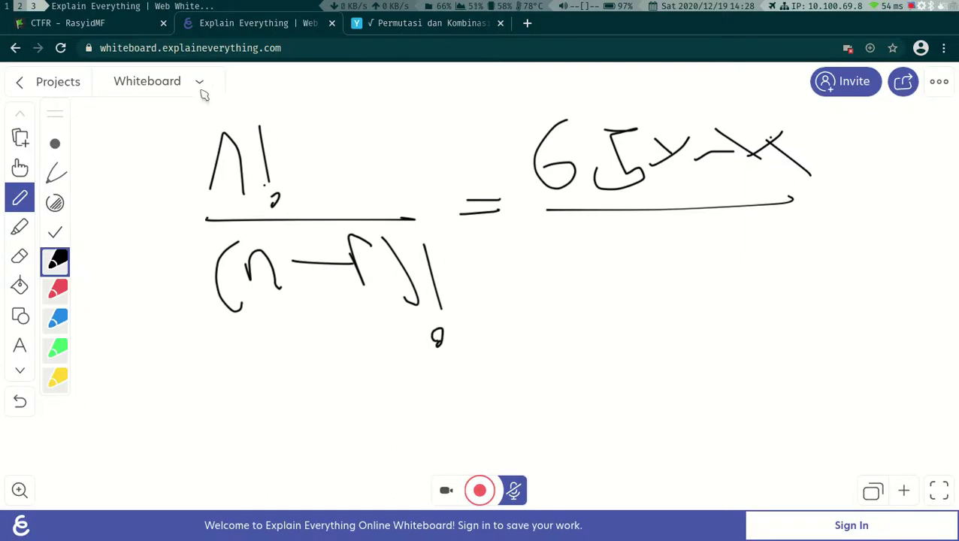
click(121, 24)
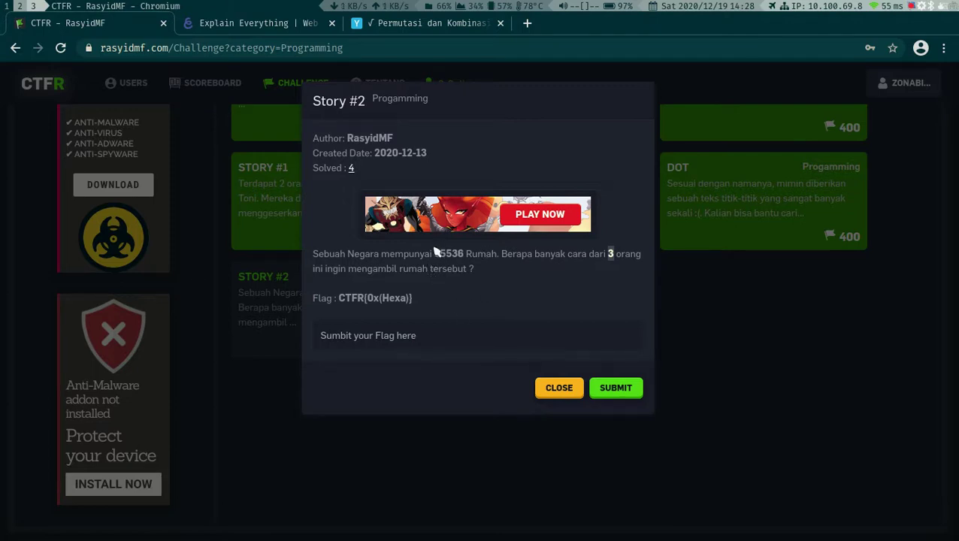
key(super+1)
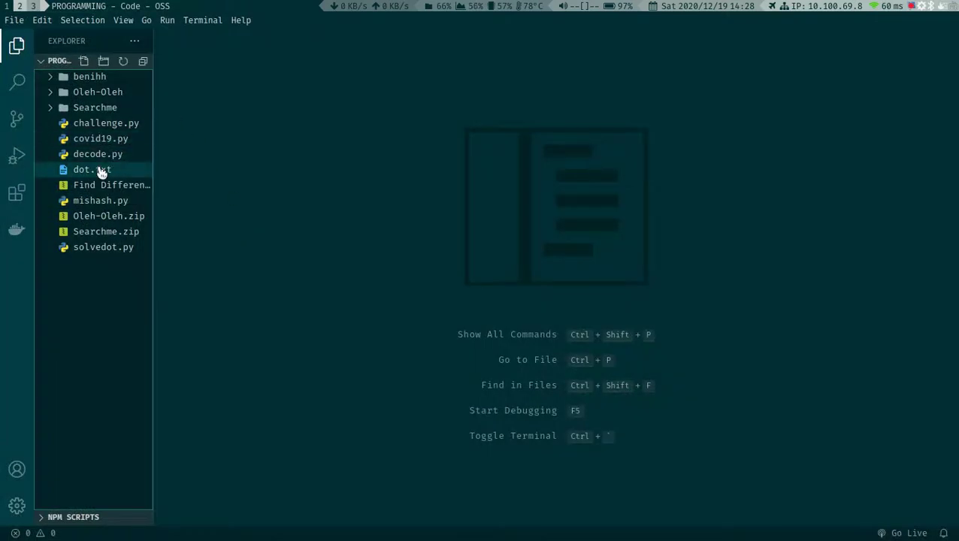
- Create a new file named story2.py in the PROGRAMMING folder
click(101, 171)
click(101, 153)
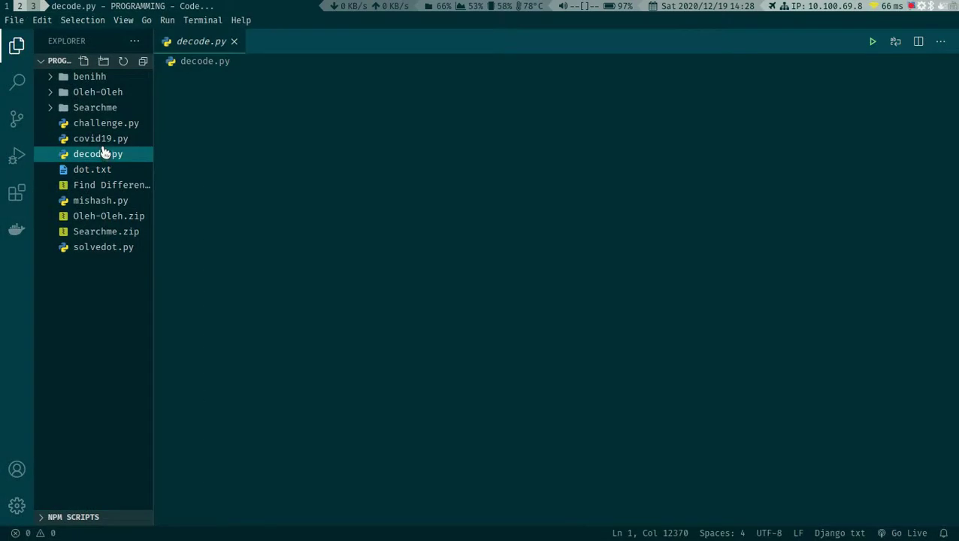
click(104, 60)
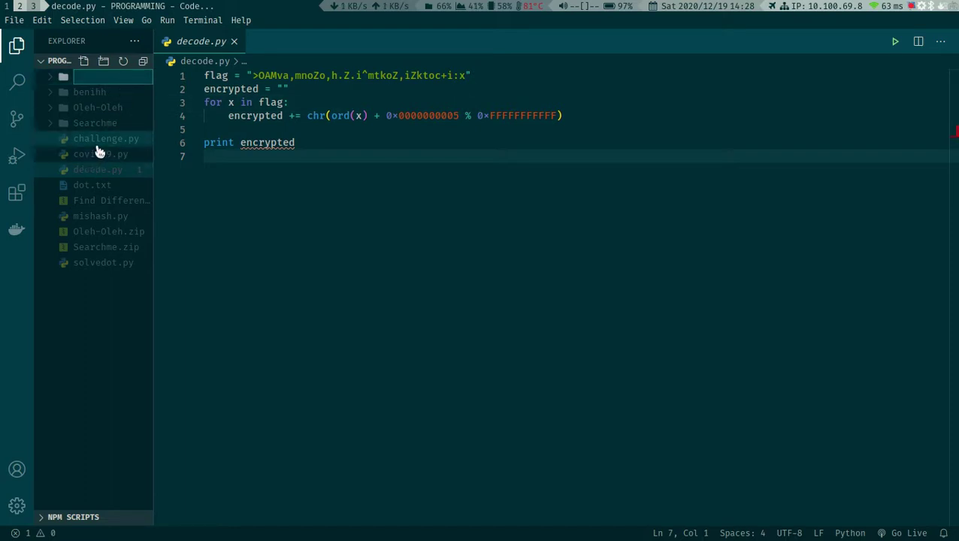
key(Escape)
click(83, 60)
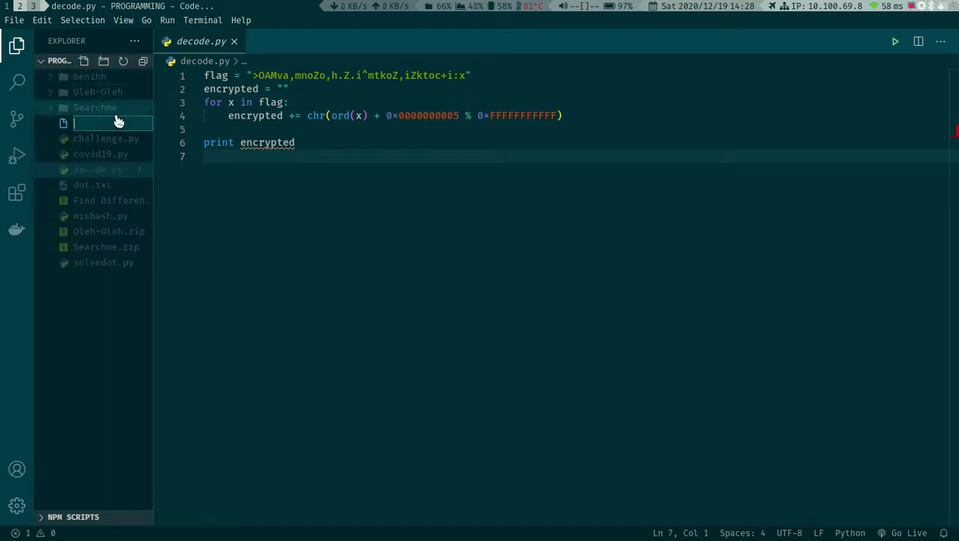
text(s)
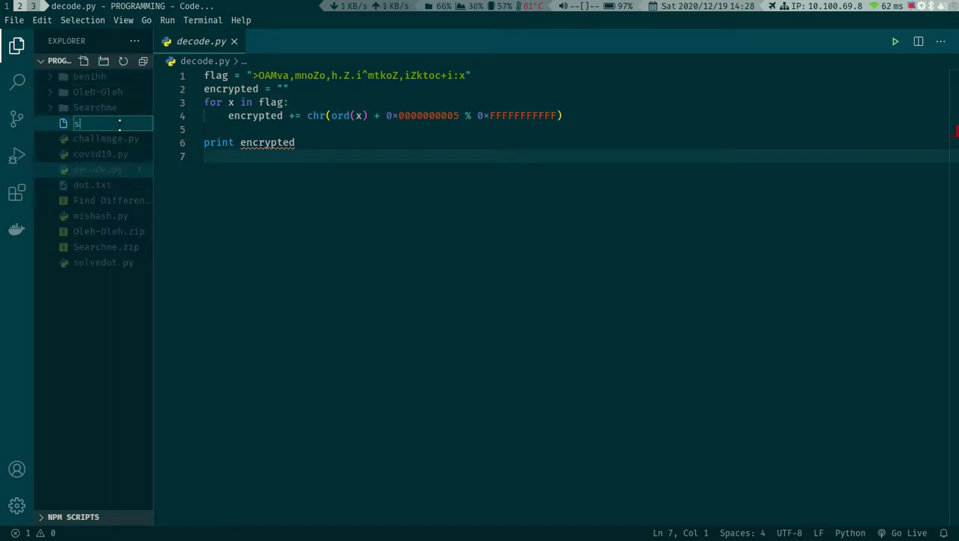
text(tyole)
key(BackSpace)
key(BackSpace)
text(ory2.)
text(py)
key(Return)
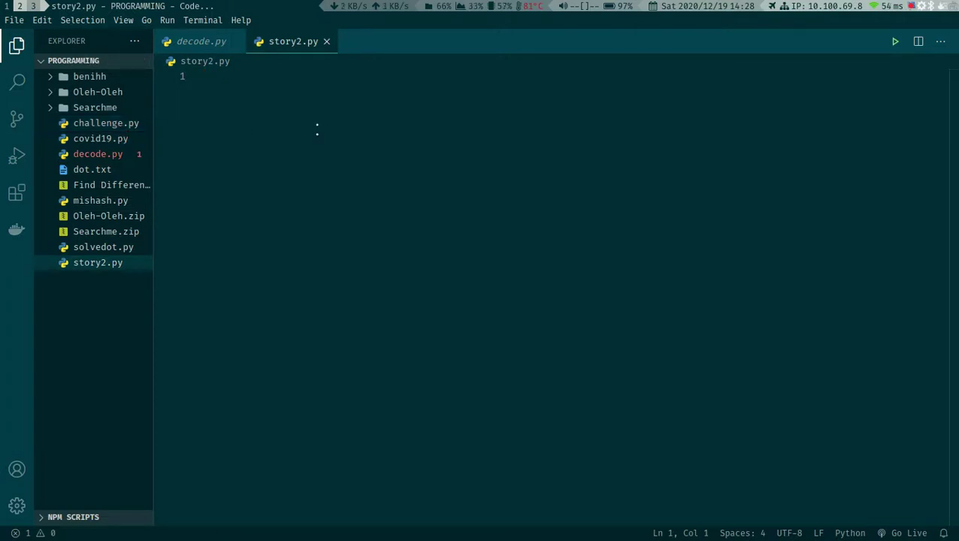
- Copy the number 65536 from the Story #2 challenge text
click(7, 6)
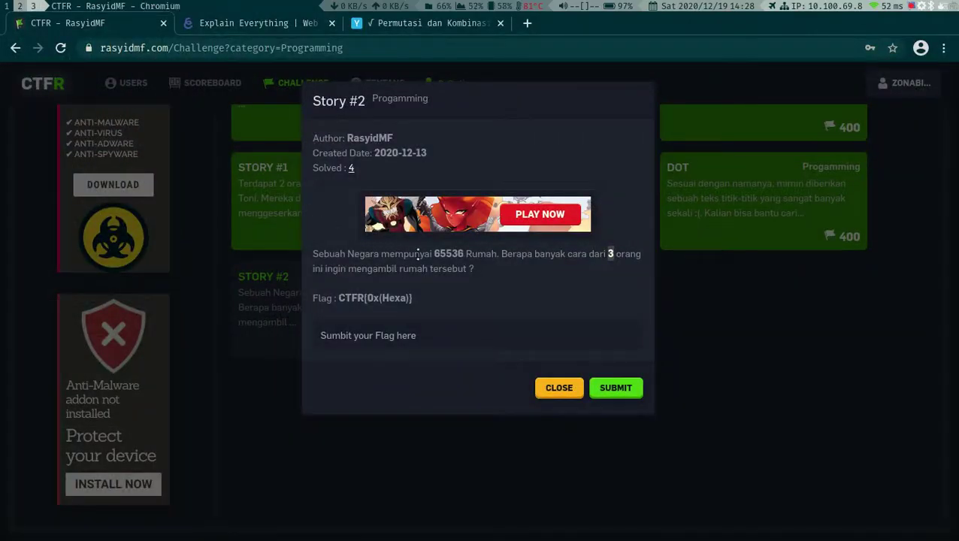
double_click(449, 253)
key(ctrl+c)
click(33, 6)
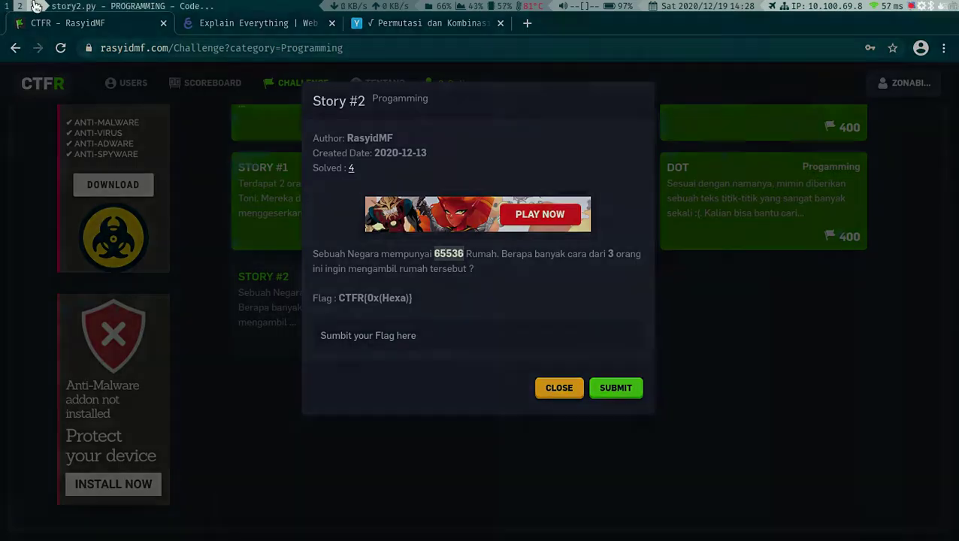
- Write a = 65536 * 65535 * 65534 in story2.py and save
text(a =)
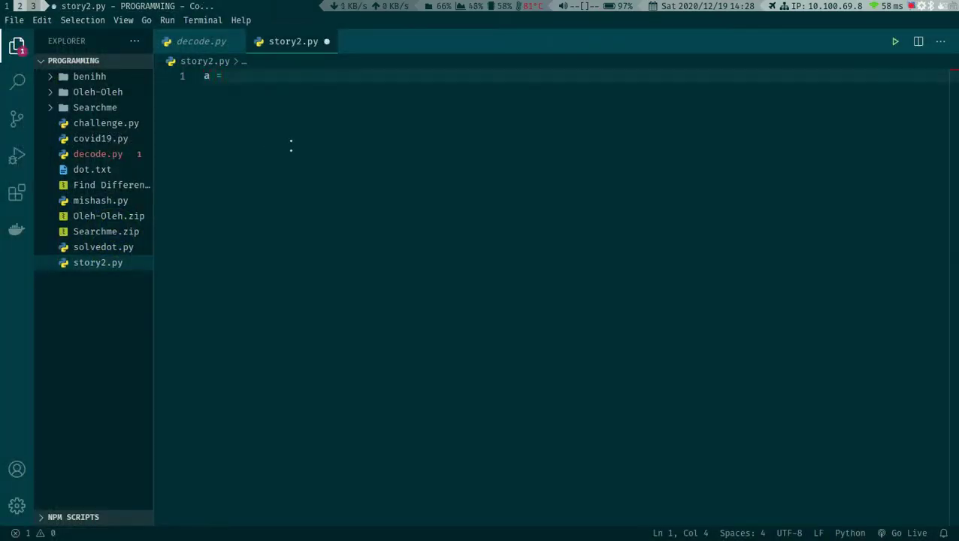
key(ctrl+v)
text(*)
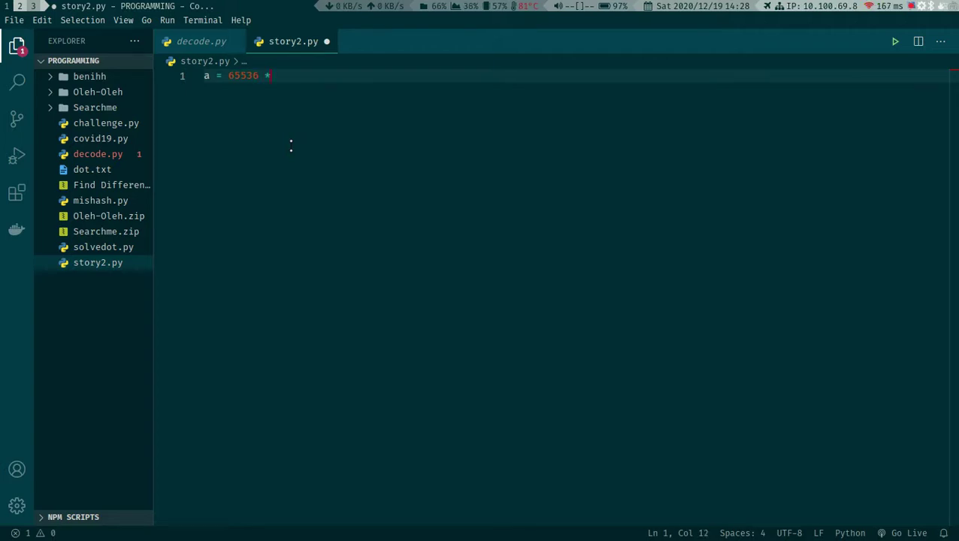
key(ctrl+v)
key(BackSpace)
text(5 )
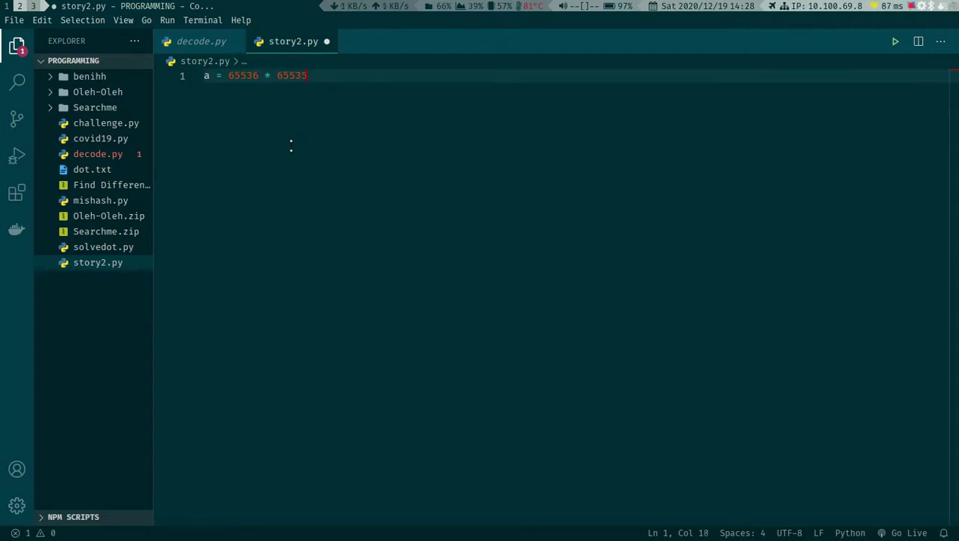
text(* 65535)
key(ctrl+s)
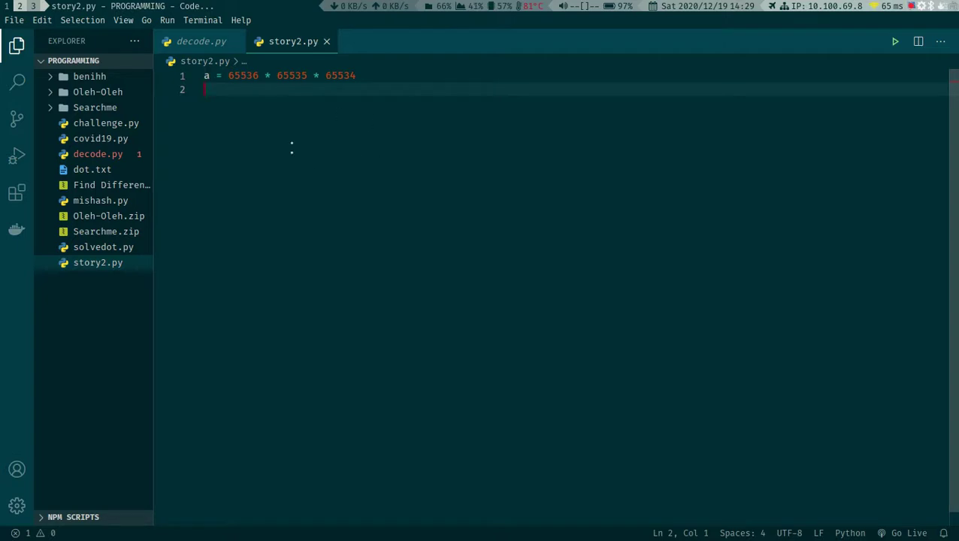
- Add a print(hex(a)) line and save the script
key(Return)
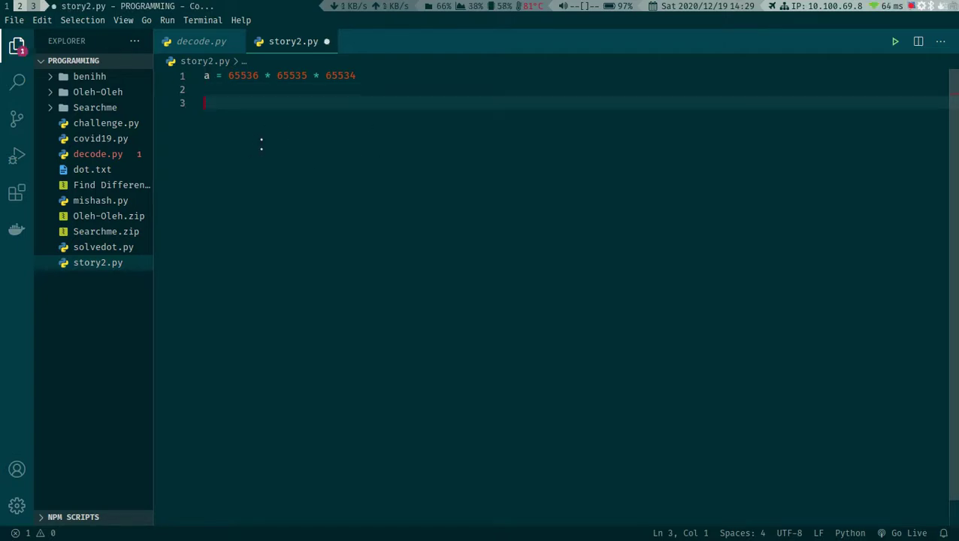
text(pri)
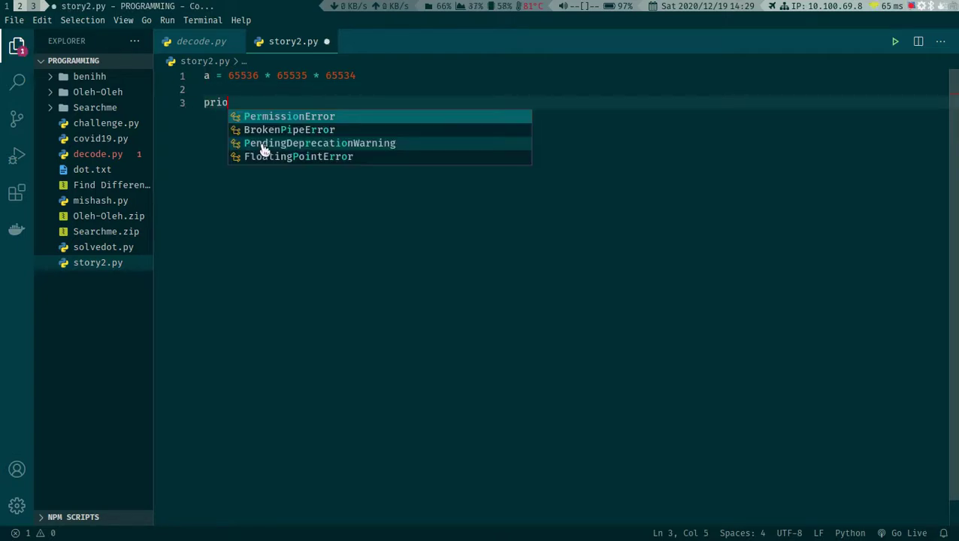
text(ng)
key(BackSpace)
text(t)
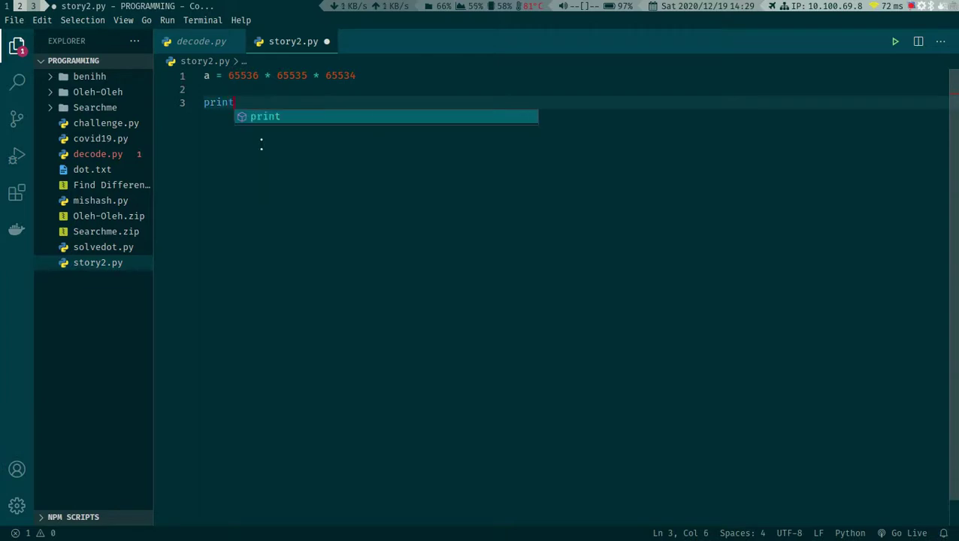
text((he)
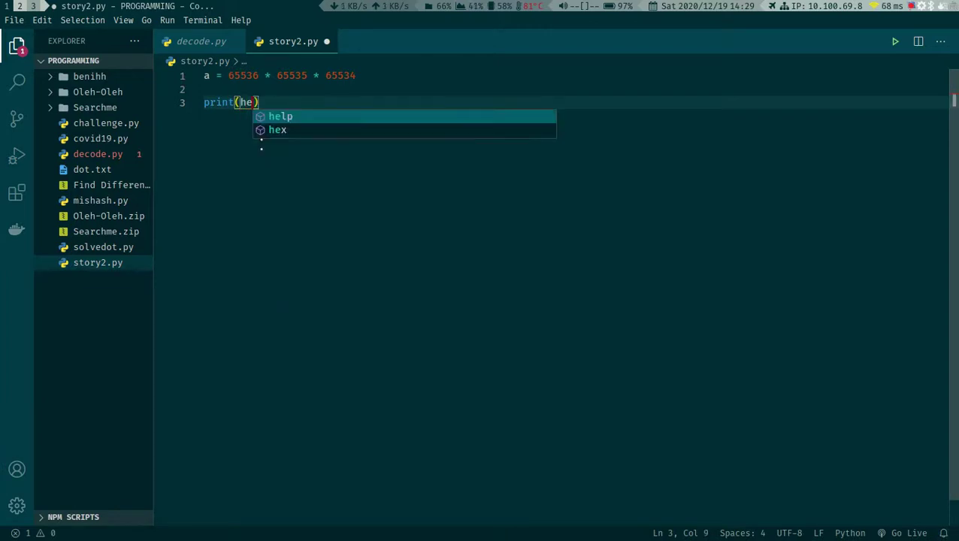
text(x)
key(BackSpace)
text(x)
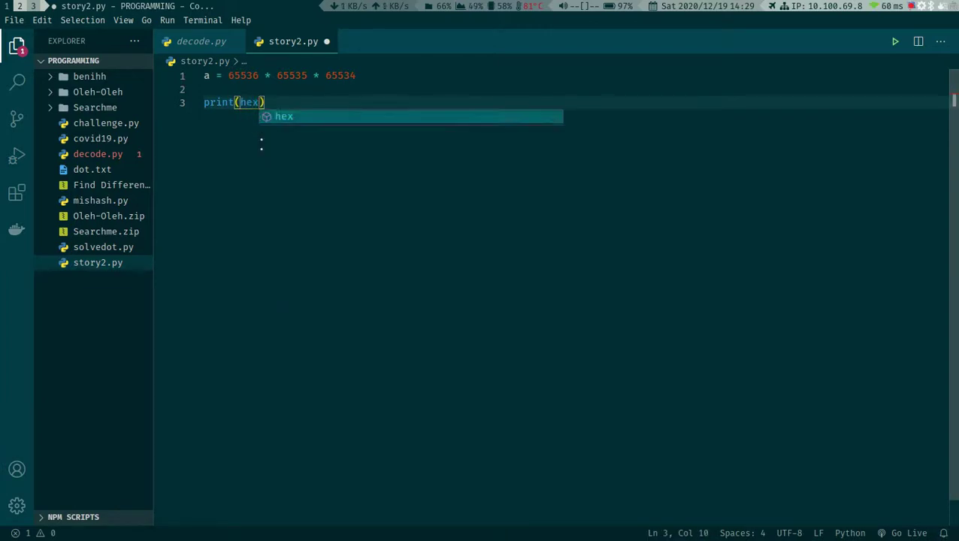
text((a)
key(ctrl+s)
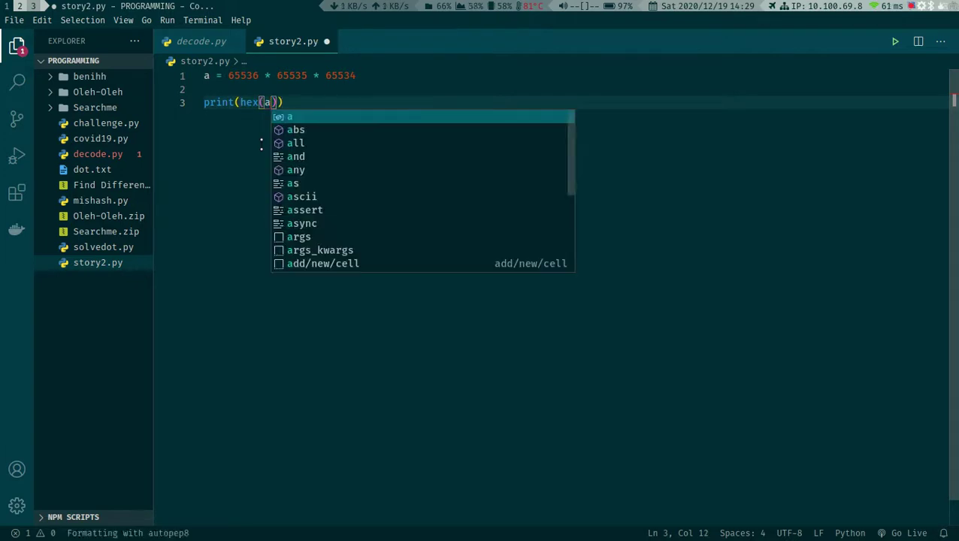
- Open a new terminal panel from the Terminal menu
click(248, 89)
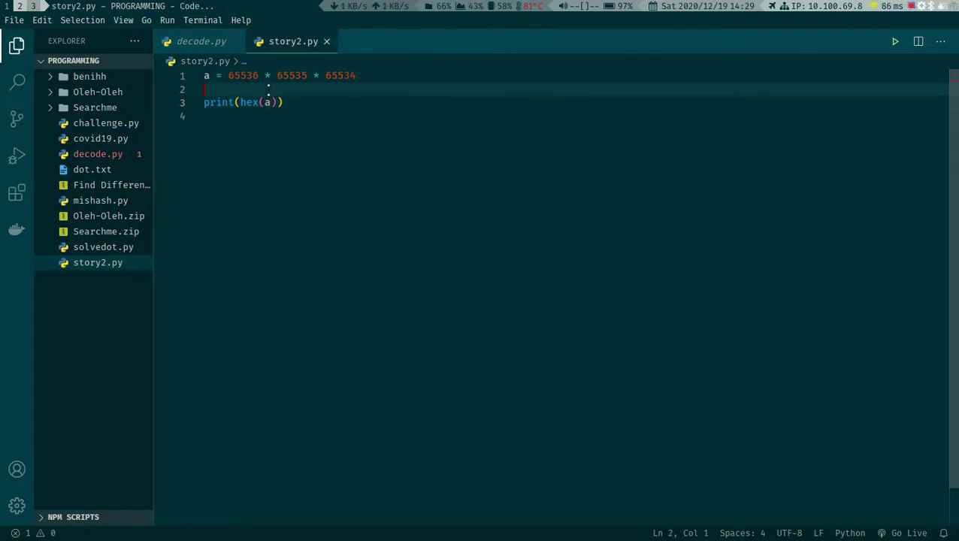
click(202, 21)
click(218, 37)
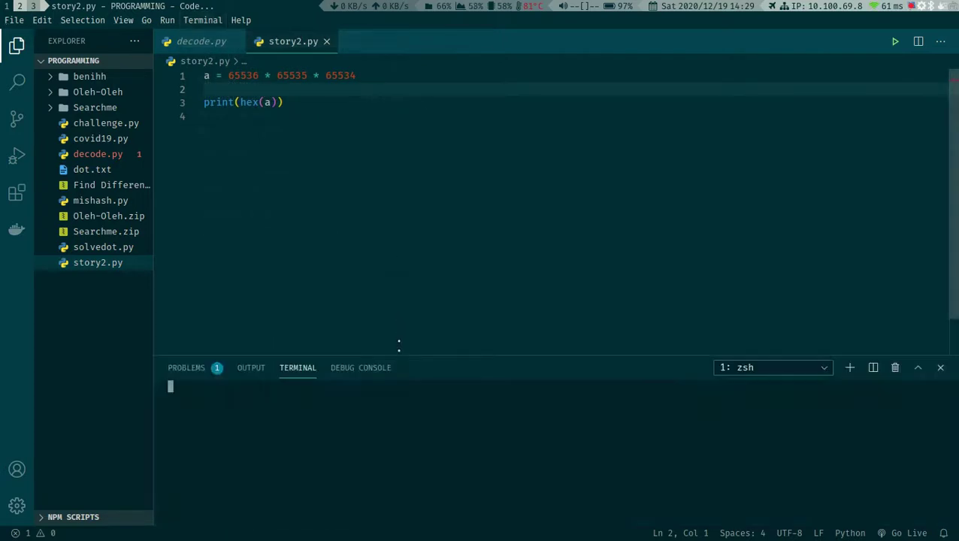
- Run python story2.py and select the printed result 0xfffd00020000
text(pyth)
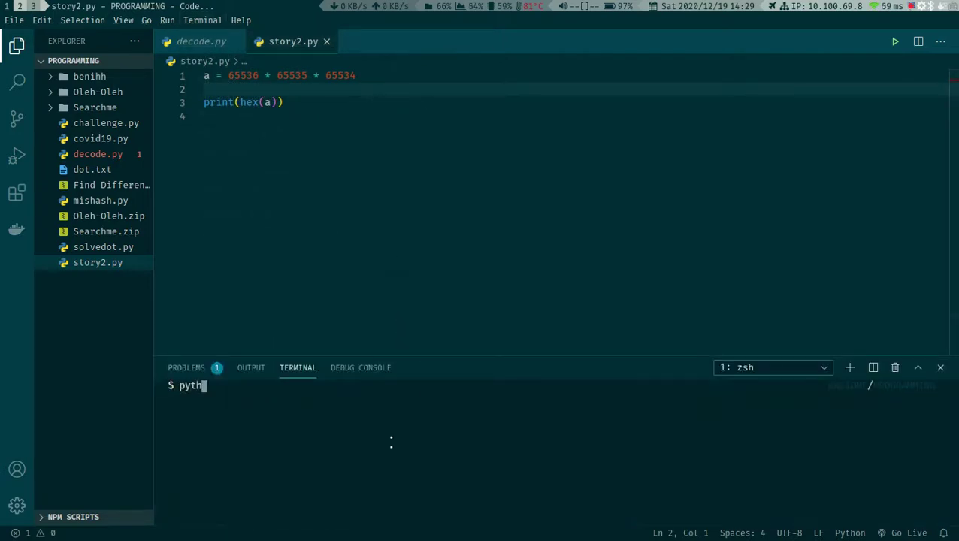
text(on st)
key(Tab)
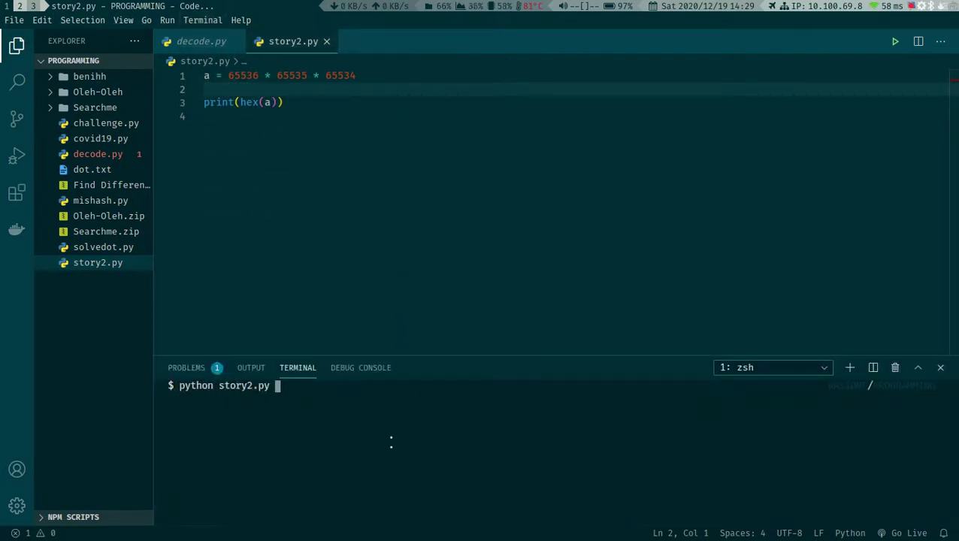
key(Return)
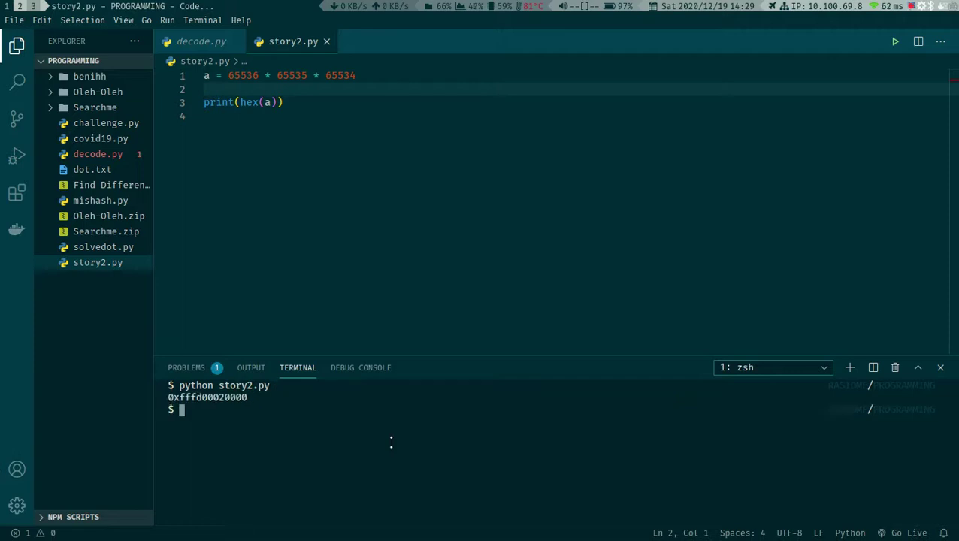
double_click(226, 397)
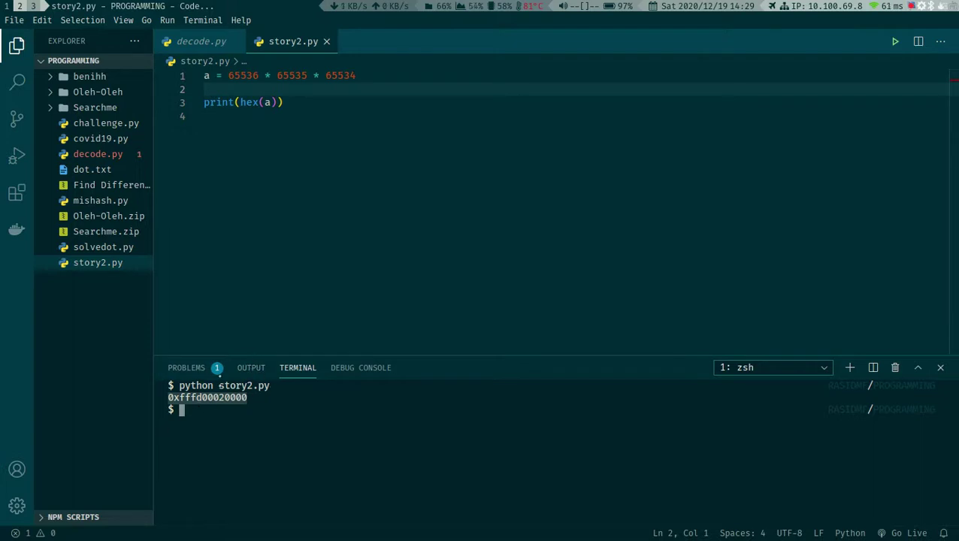
- Insert a print(a) line above print(hex(a)) and save
mouse_move(526, 226)
click(222, 102)
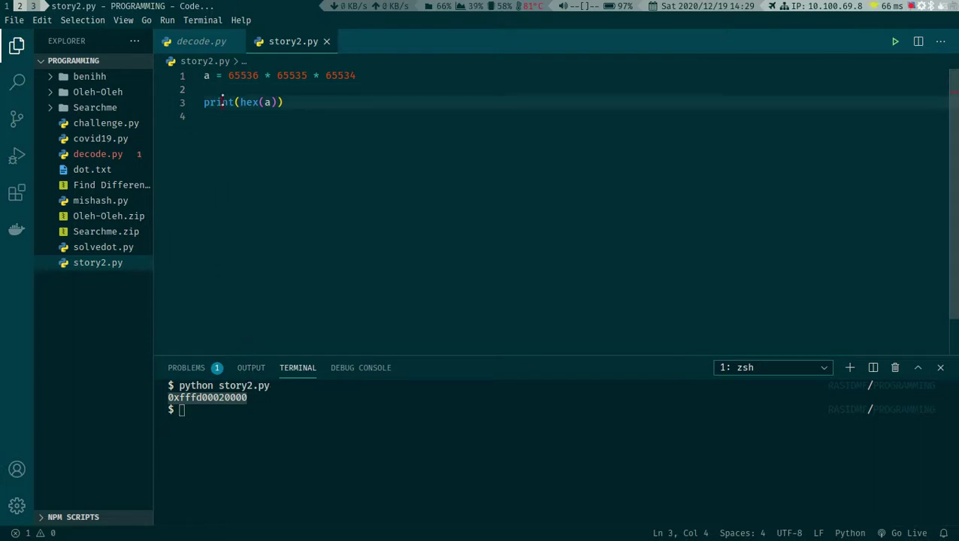
click(212, 90)
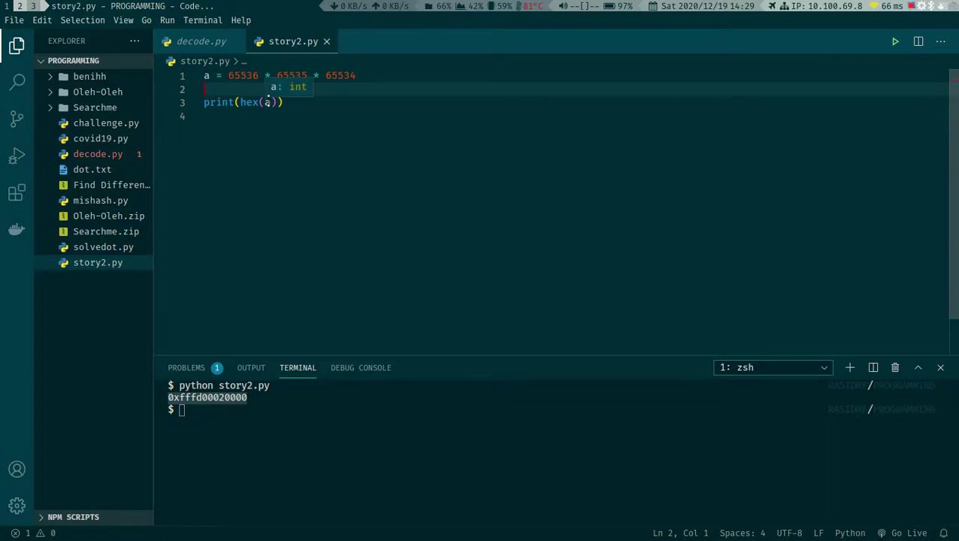
key(Return)
text(pri)
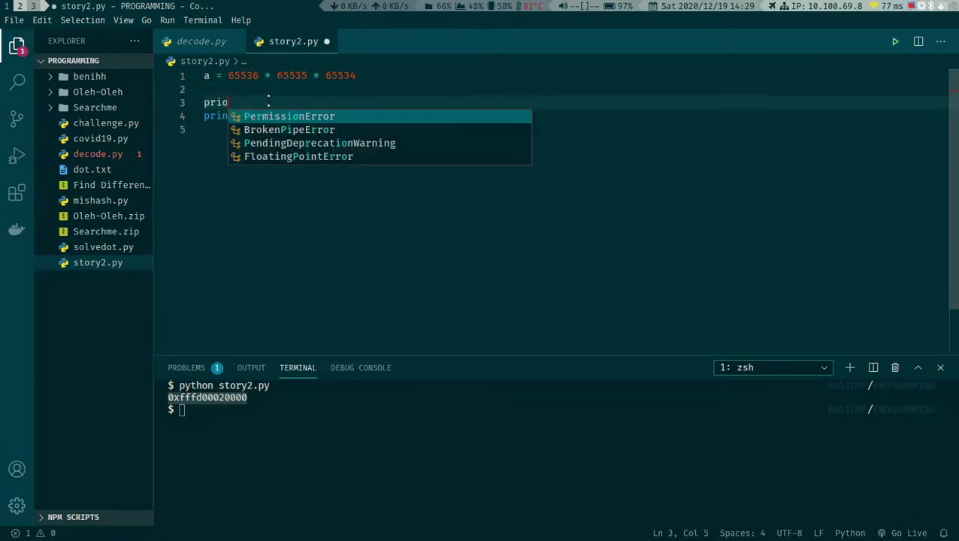
text(nt()
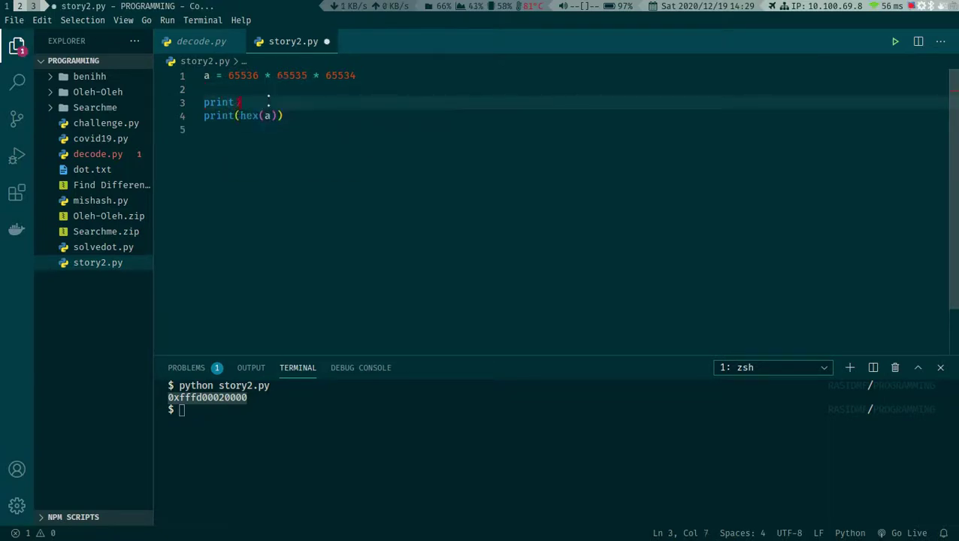
text(a)
key(ctrl+s)
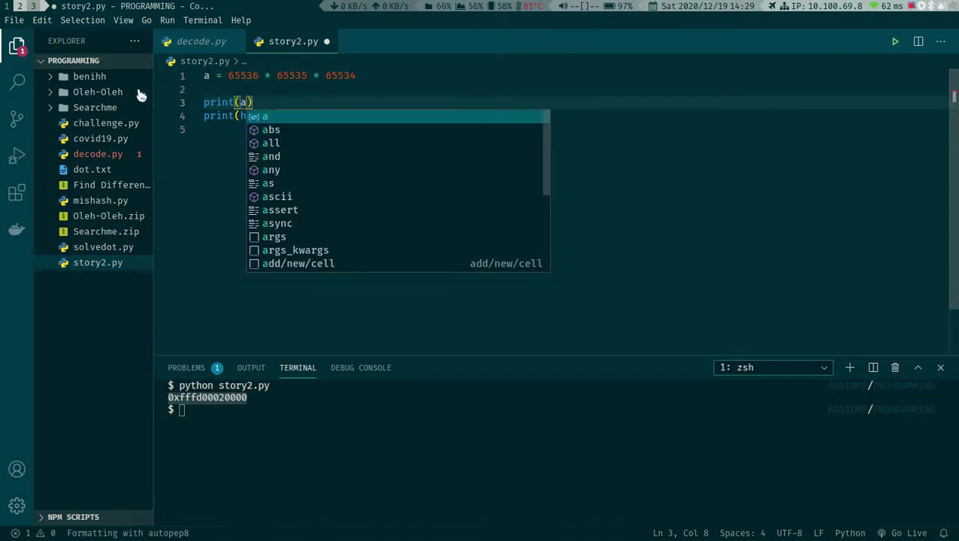
click(373, 458)
key(Up)
key(Return)
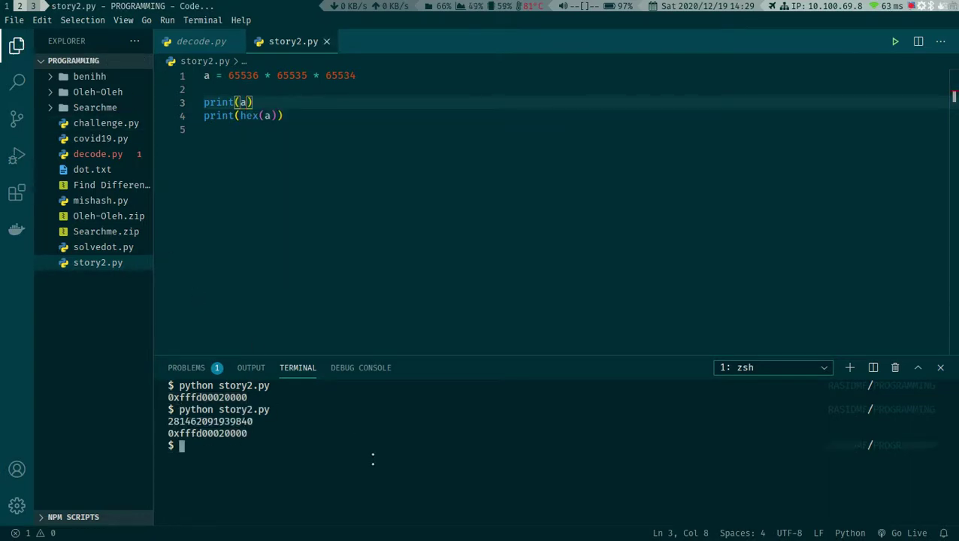
mouse_move(194, 421)
mouse_down()
mouse_move(254, 422)
mouse_move(168, 425)
mouse_up()
click(185, 432)
double_click(227, 433)
key(super+2)
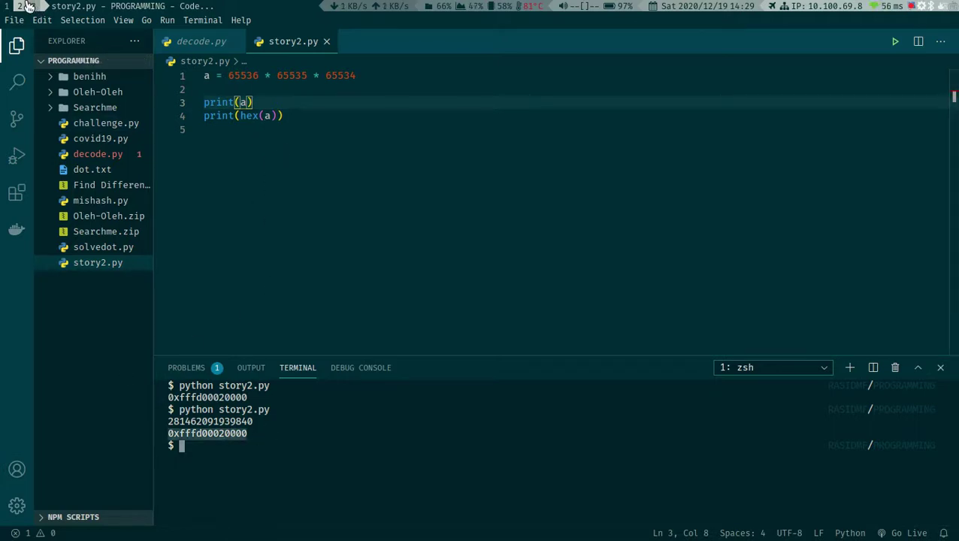
- Submit CTFR{0xfffd00020000} as the flag, then close the captured challenge
click(414, 336)
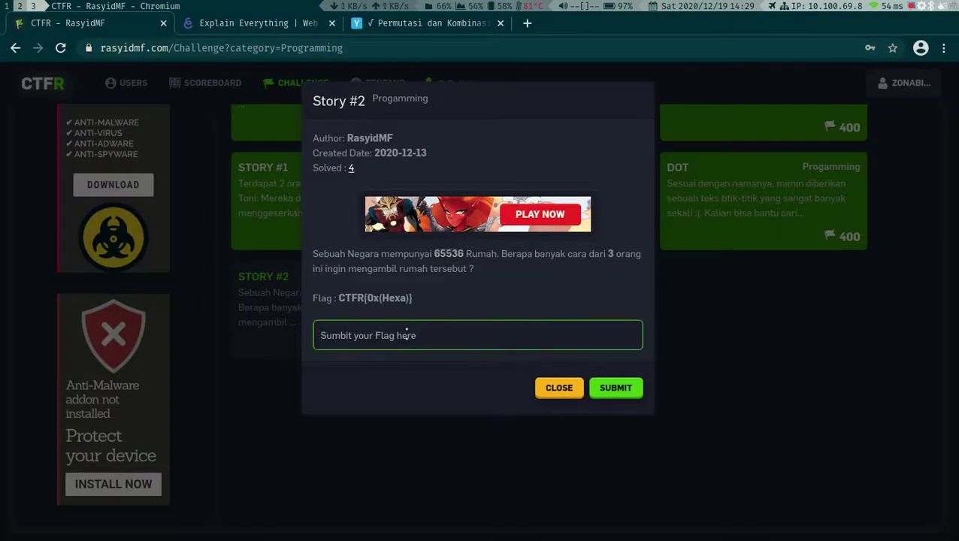
text(CTFR)
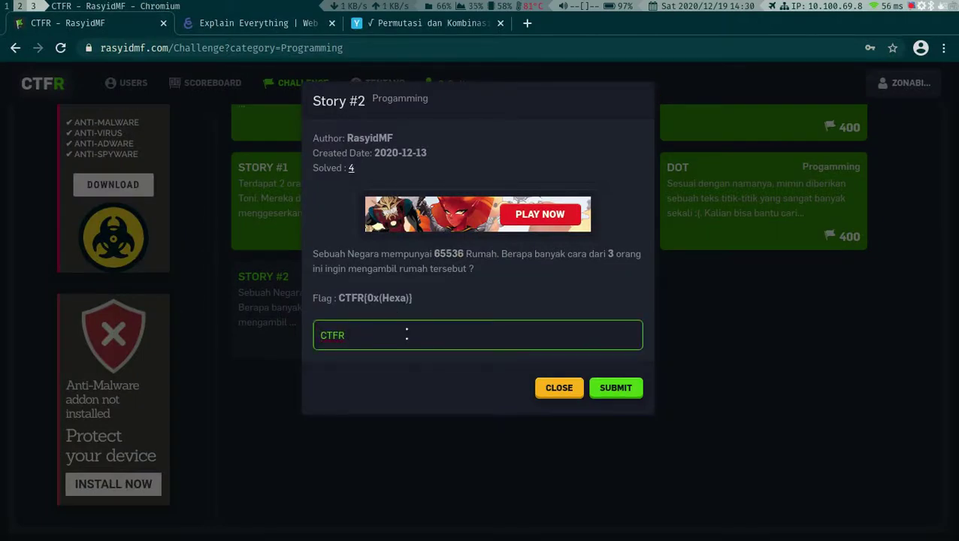
text({})
text(0xfffd00020000)
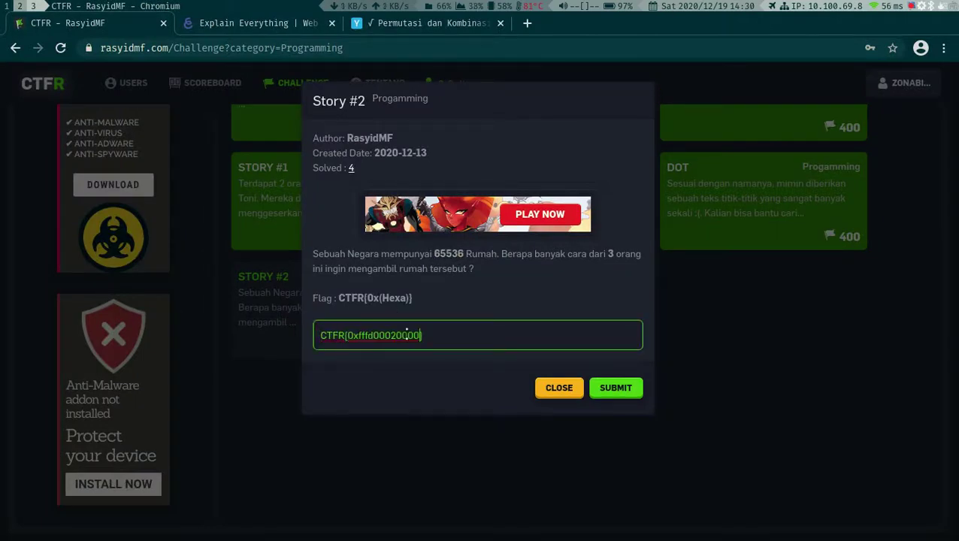
click(621, 387)
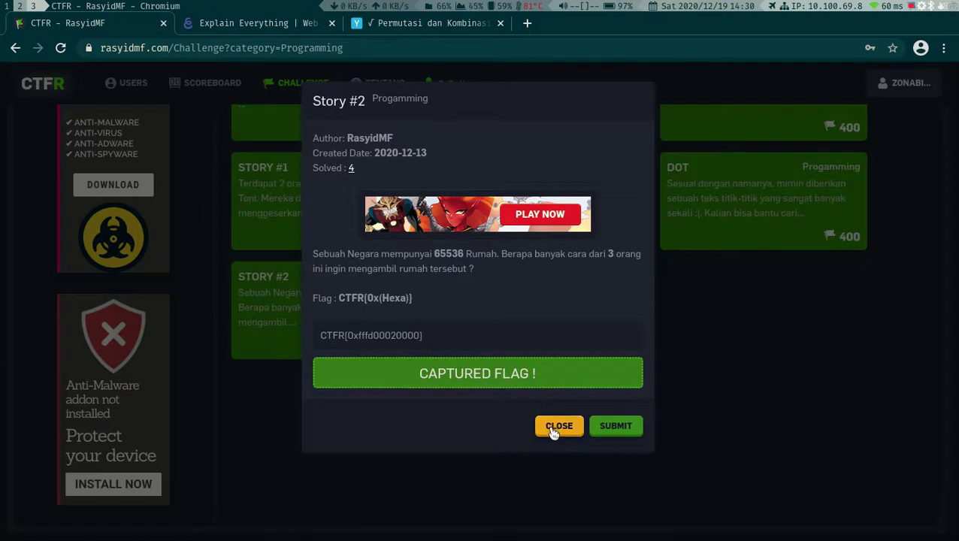
click(558, 426)
scroll(499, 461, up, 2)
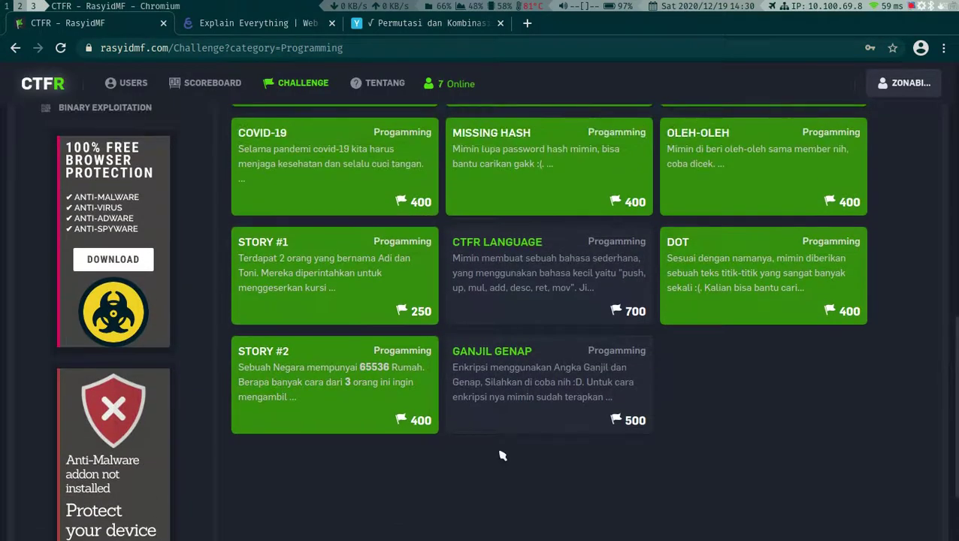